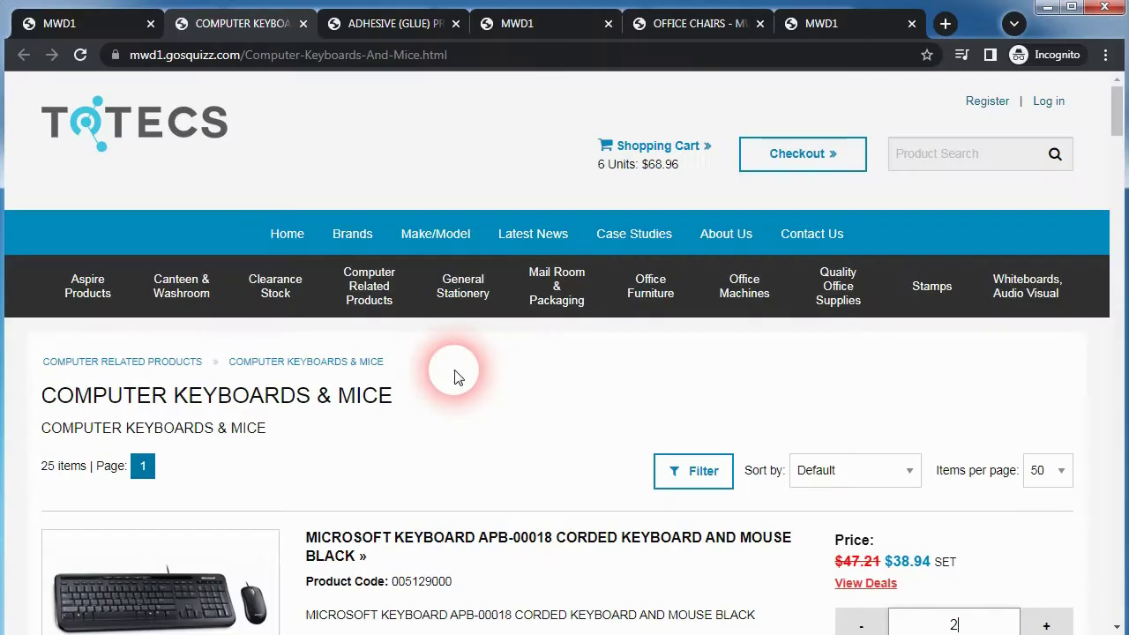
# Step: Check the keyboard-and-mouse set's 25% bulk deal, then raise its basket quantity to 3
pyautogui.scroll(-1, 455, 377)
pyautogui.click(865, 495)
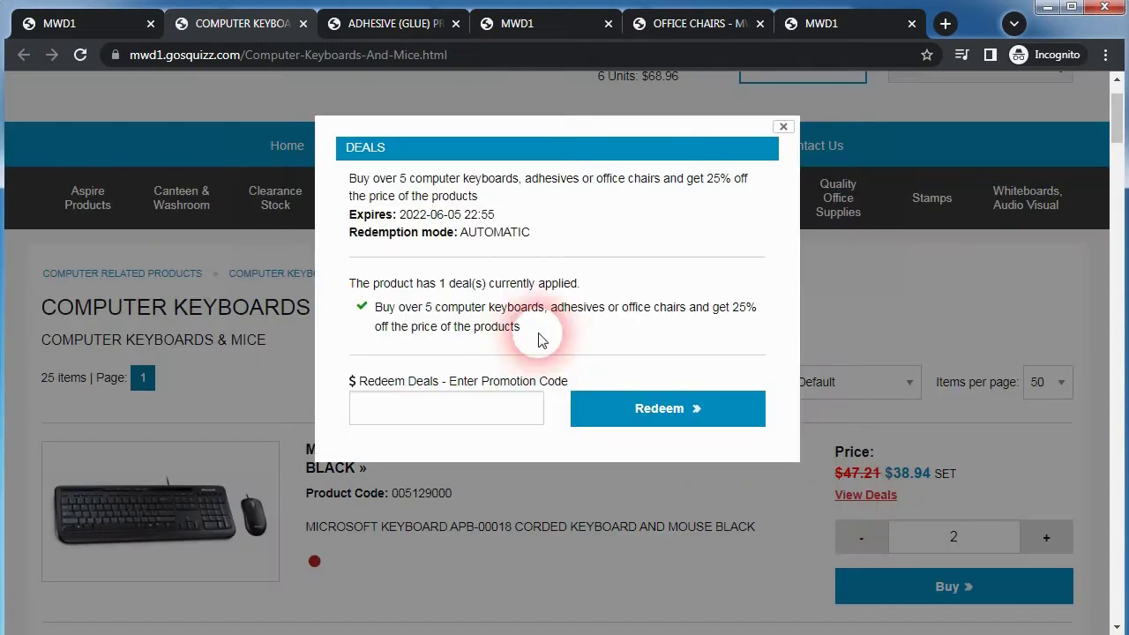
pyautogui.moveTo(520, 327); pyautogui.dragTo(367, 319)
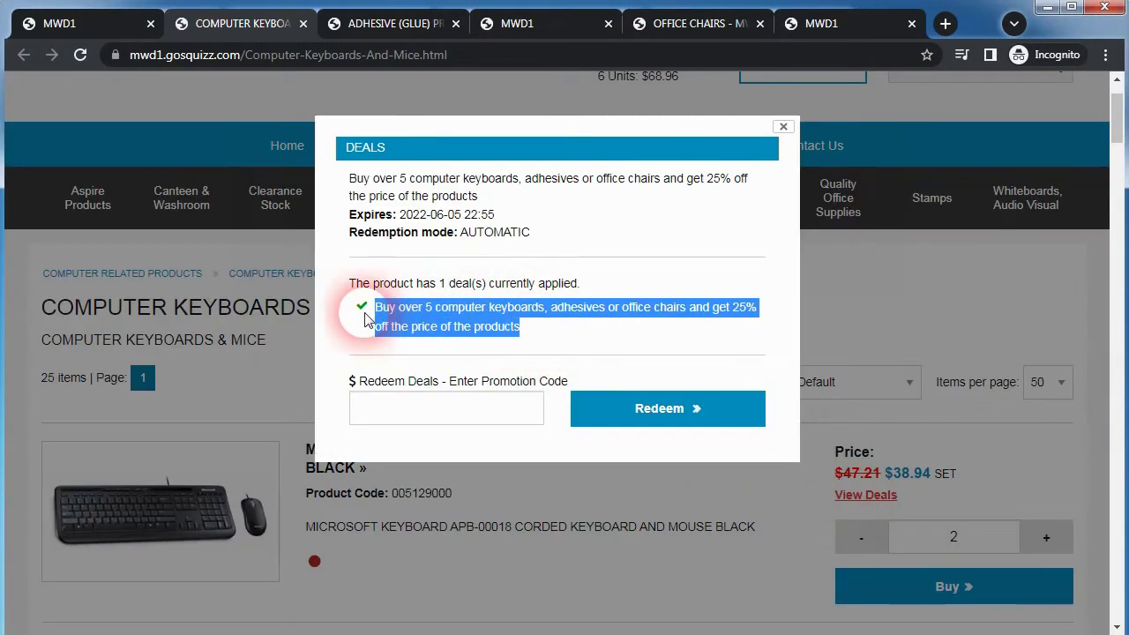
pyautogui.click(549, 327)
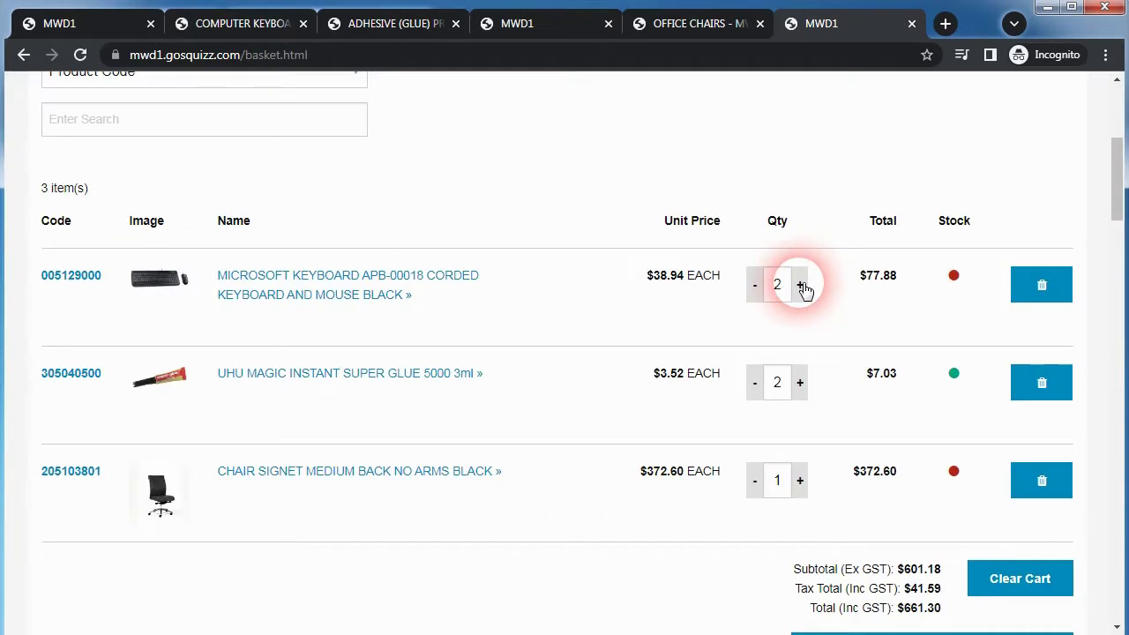
pyautogui.click(802, 285)
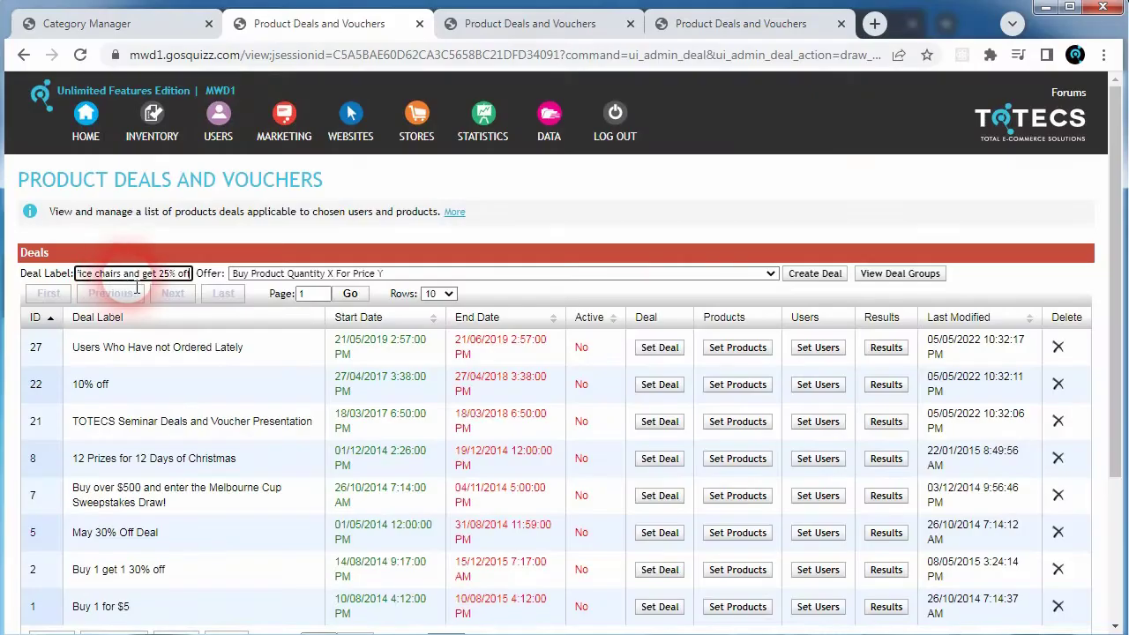
# Step: Make the deal a Buy Over X Total Quantity percent-off offer with an Office-Chairs category rule
pyautogui.click(258, 273)
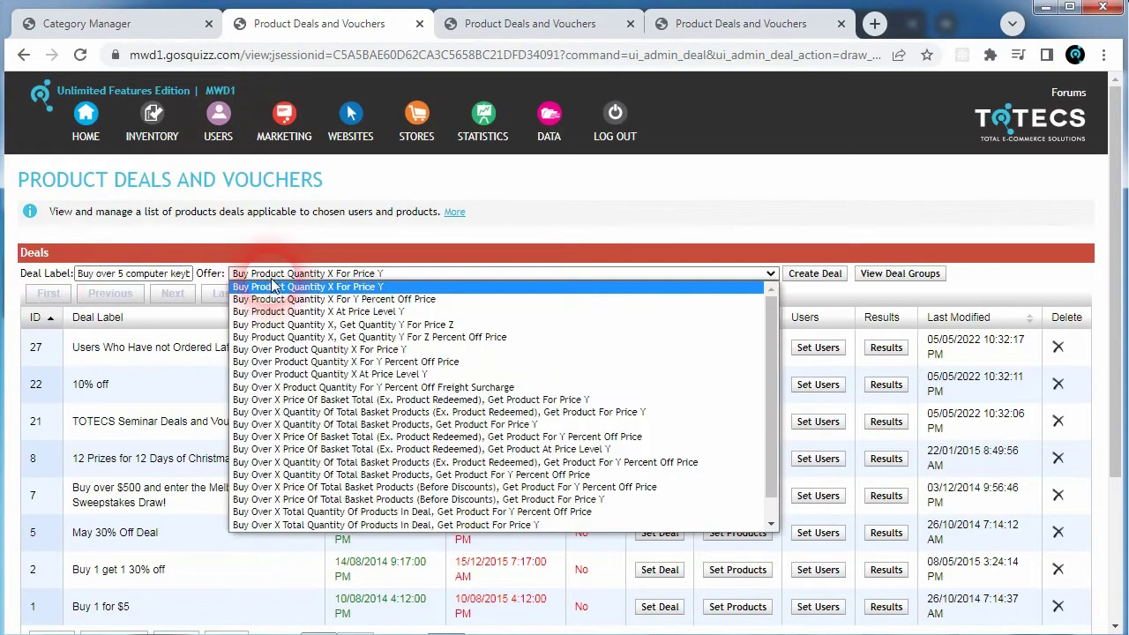
pyautogui.scroll(-1, 300, 397)
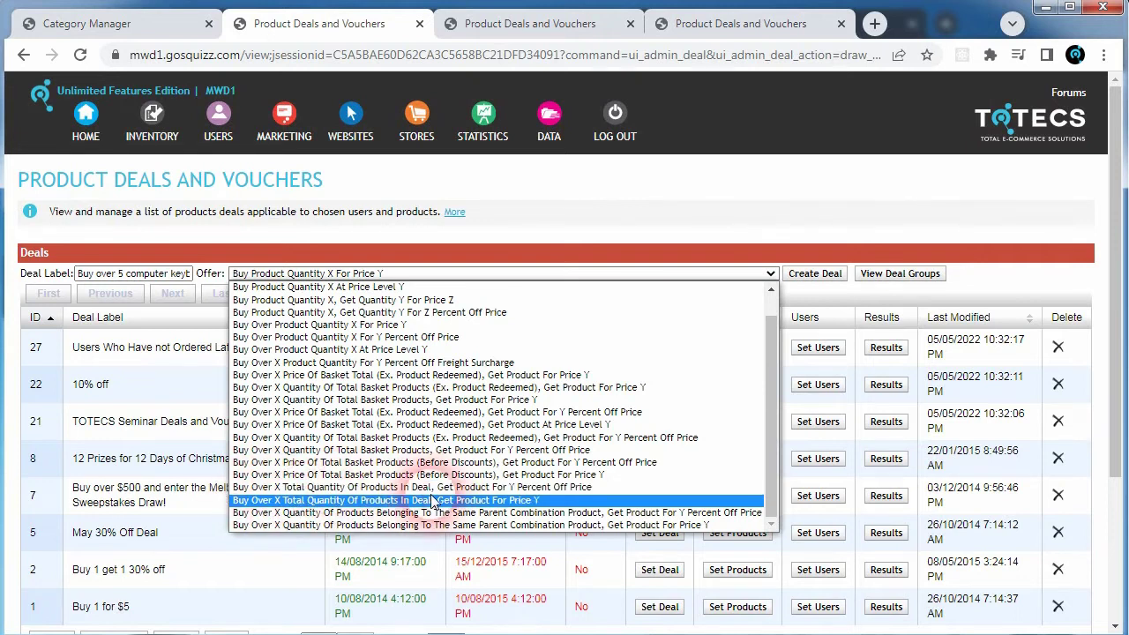
pyautogui.click(488, 487)
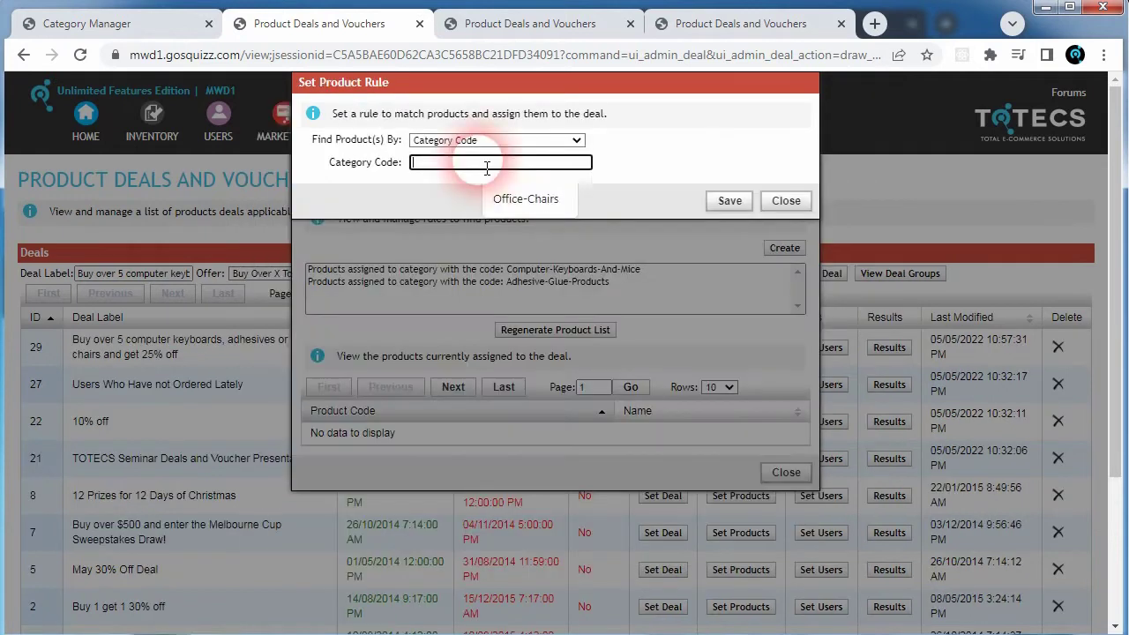
pyautogui.click(525, 195)
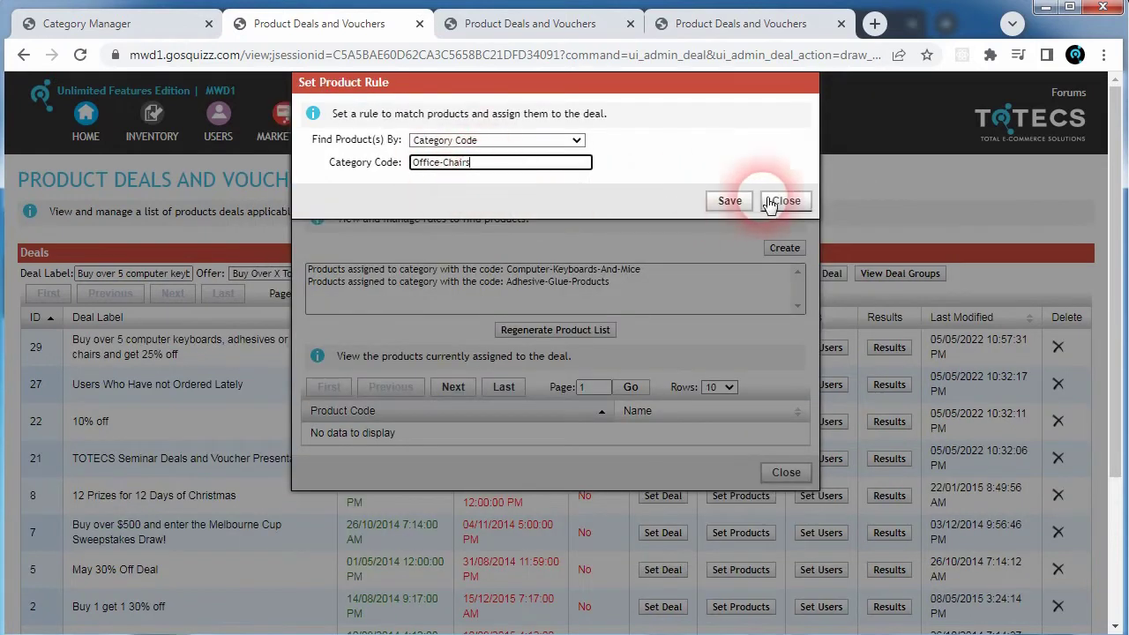
pyautogui.click(730, 202)
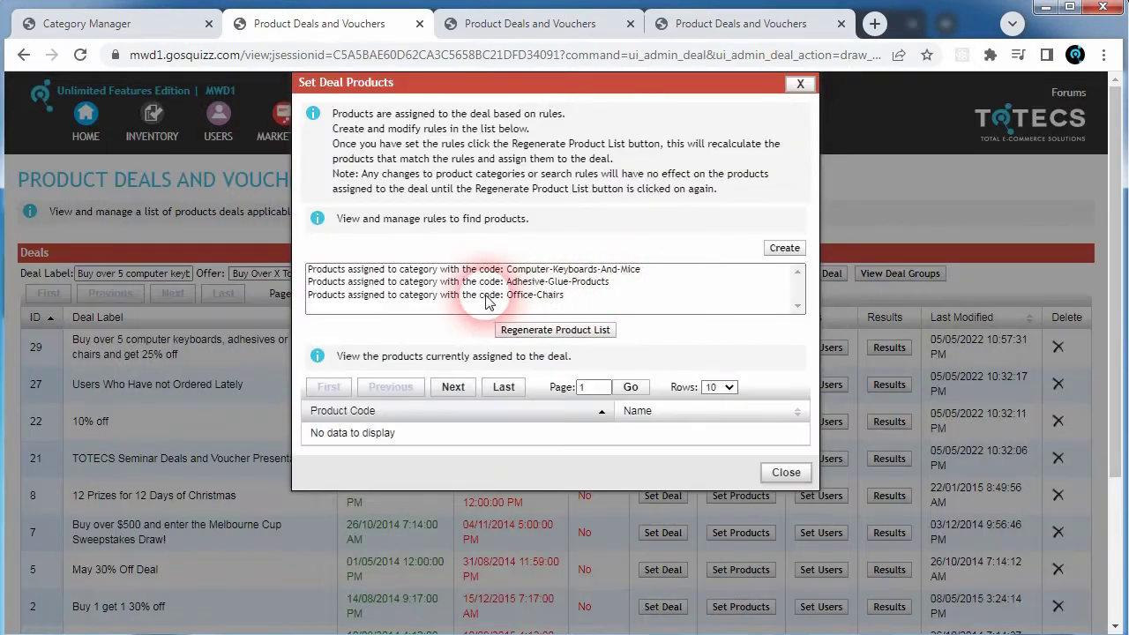
# Step: Regenerate the deal's product list and dismiss the confirmation
pyautogui.click(569, 338)
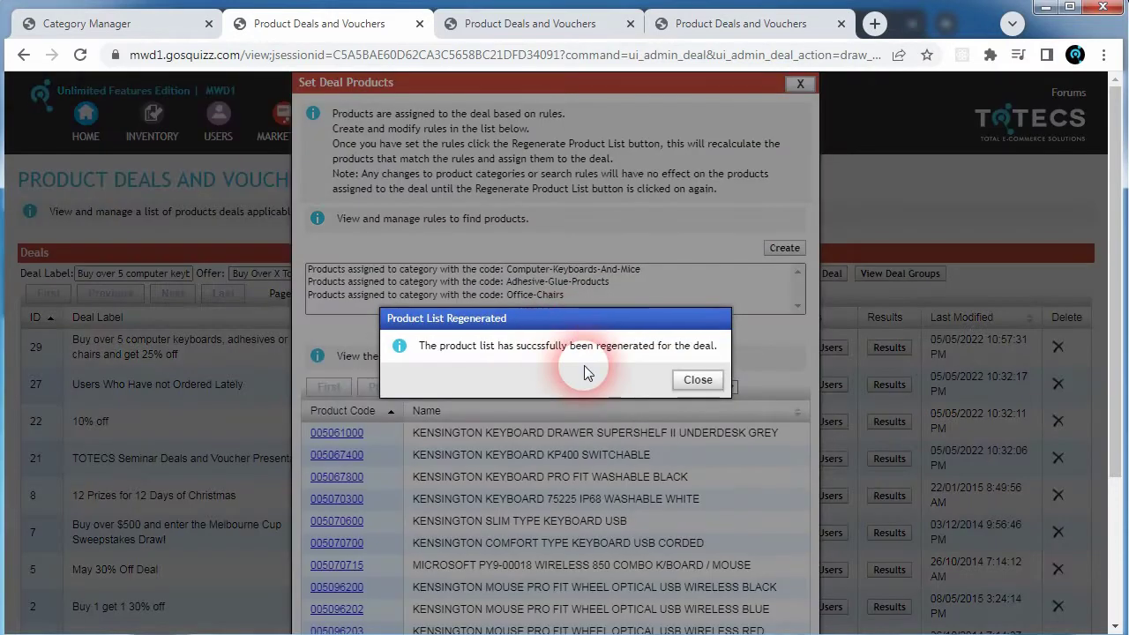
pyautogui.click(558, 378)
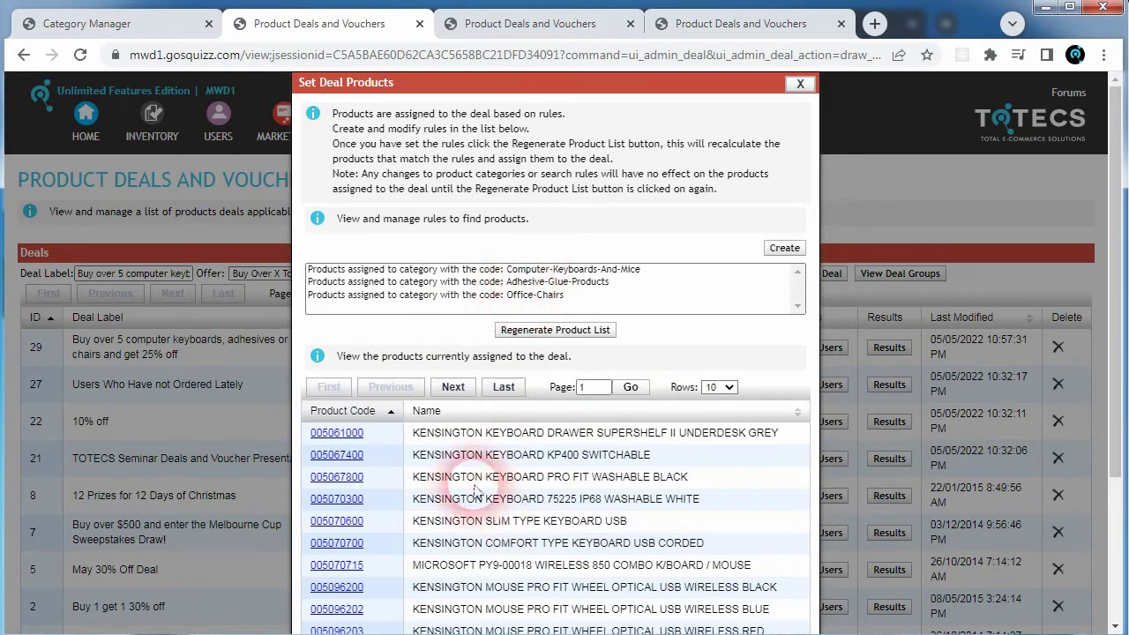
pyautogui.scroll(-3, 504, 353)
pyautogui.scroll(2, 442, 448)
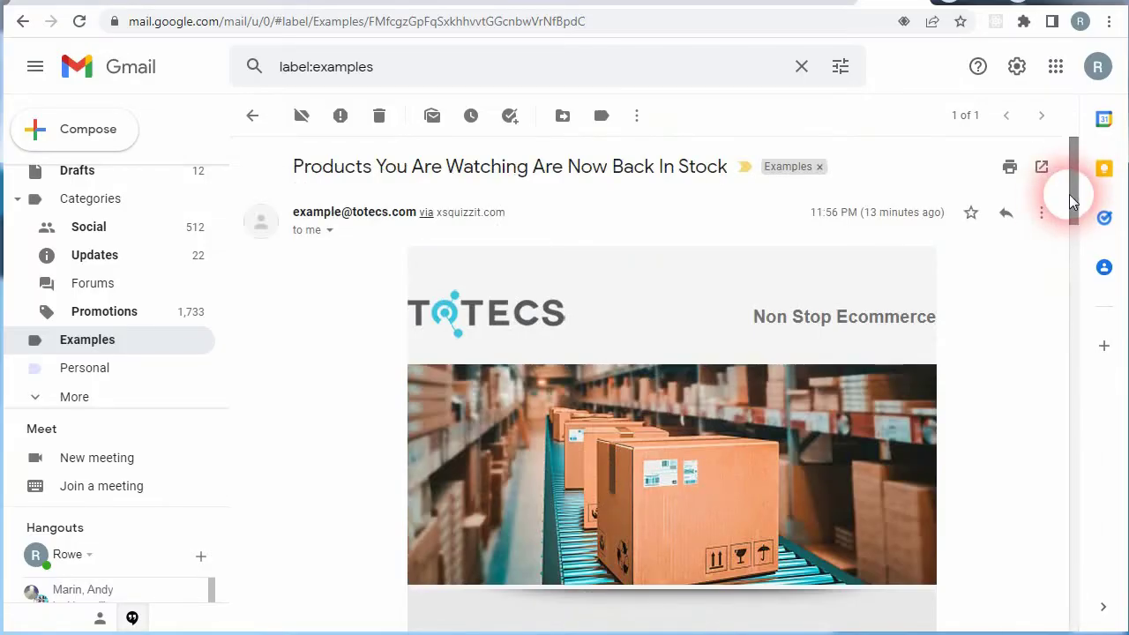
# Step: Open the 'Products You Are Watching Are Now Back In Stock' email in the Examples label
pyautogui.moveTo(1070, 194); pyautogui.dragTo(1062, 345)
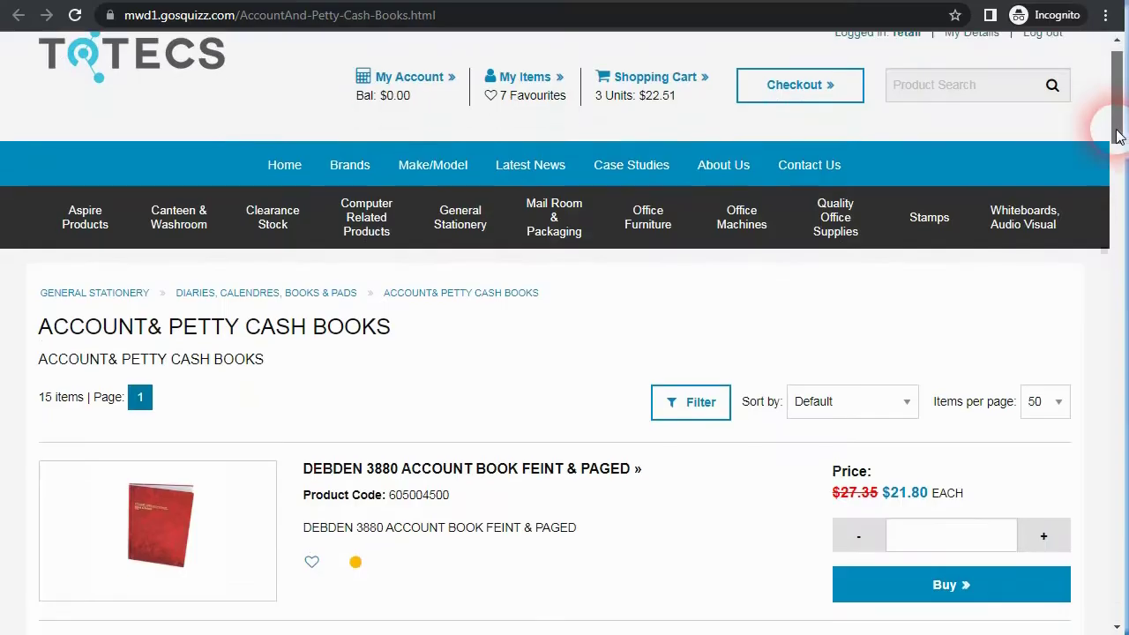
pyautogui.moveTo(1118, 126); pyautogui.dragTo(1119, 156)
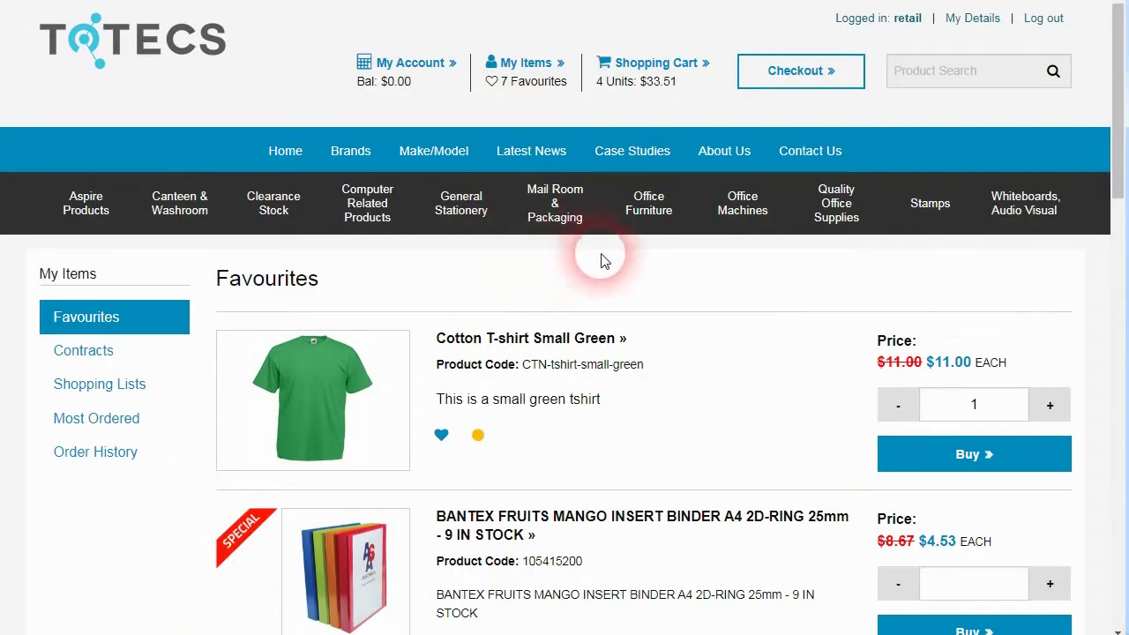
pyautogui.scroll(-2, 733, 358)
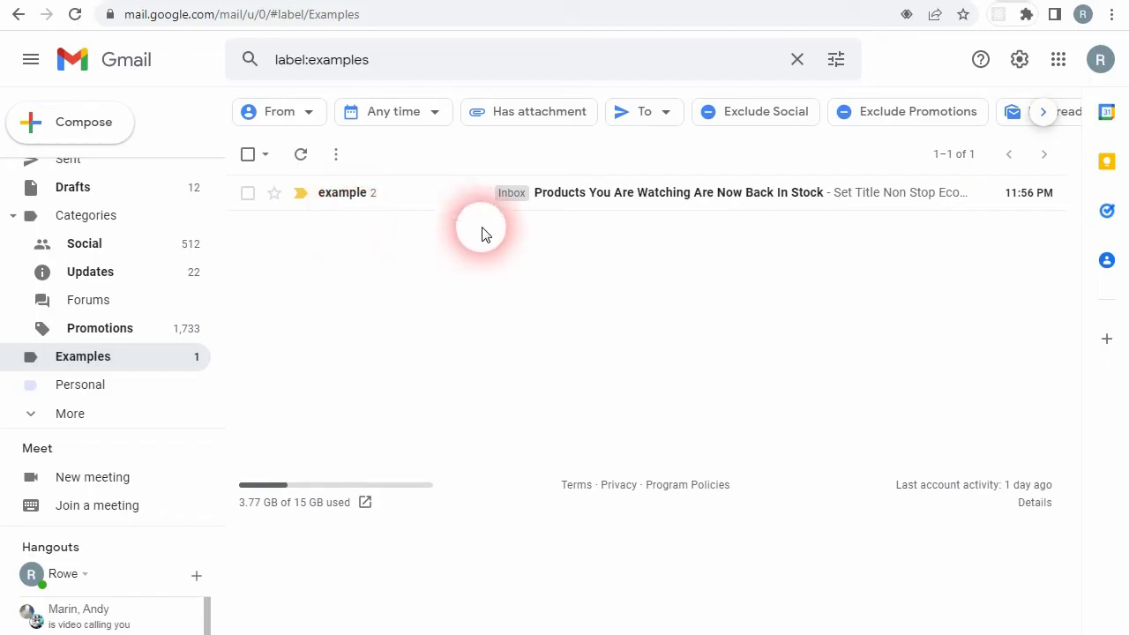
pyautogui.click(406, 202)
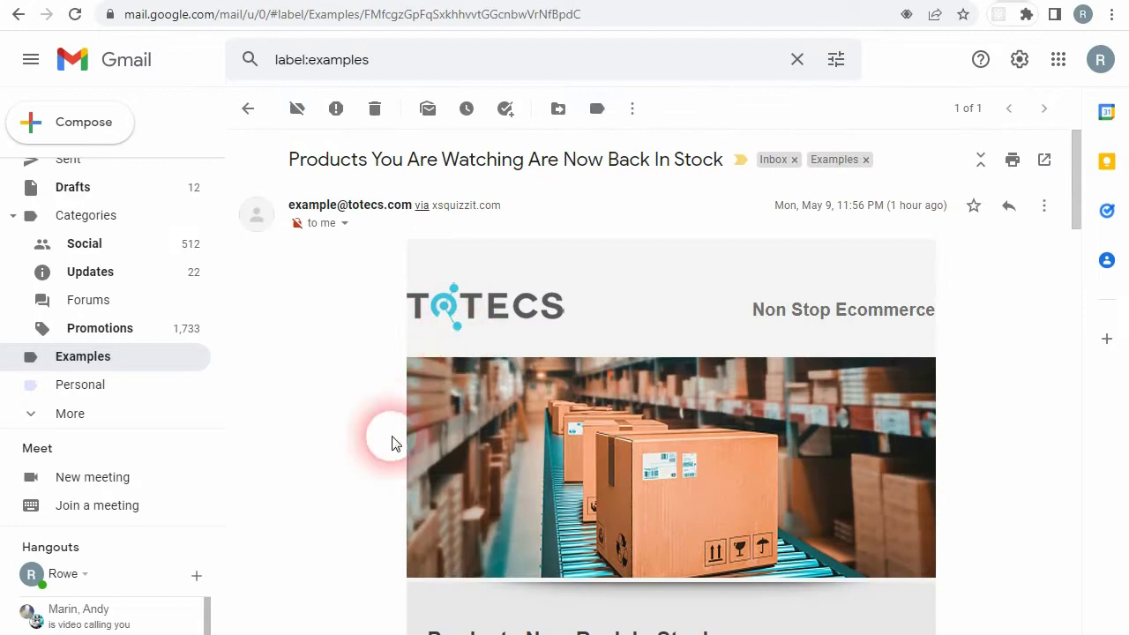
# Step: Add the restocked Bantex binder to the cart from the Favourites page
pyautogui.scroll(-7, 403, 436)
pyautogui.scroll(4, 413, 439)
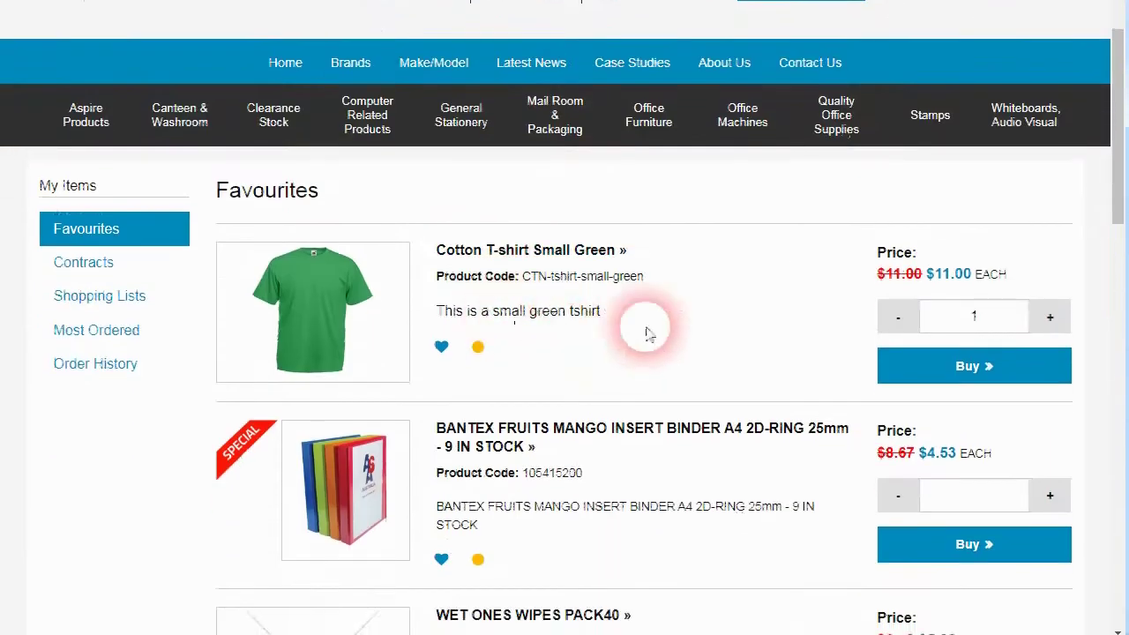
pyautogui.scroll(-1, 650, 327)
pyautogui.click(1006, 357)
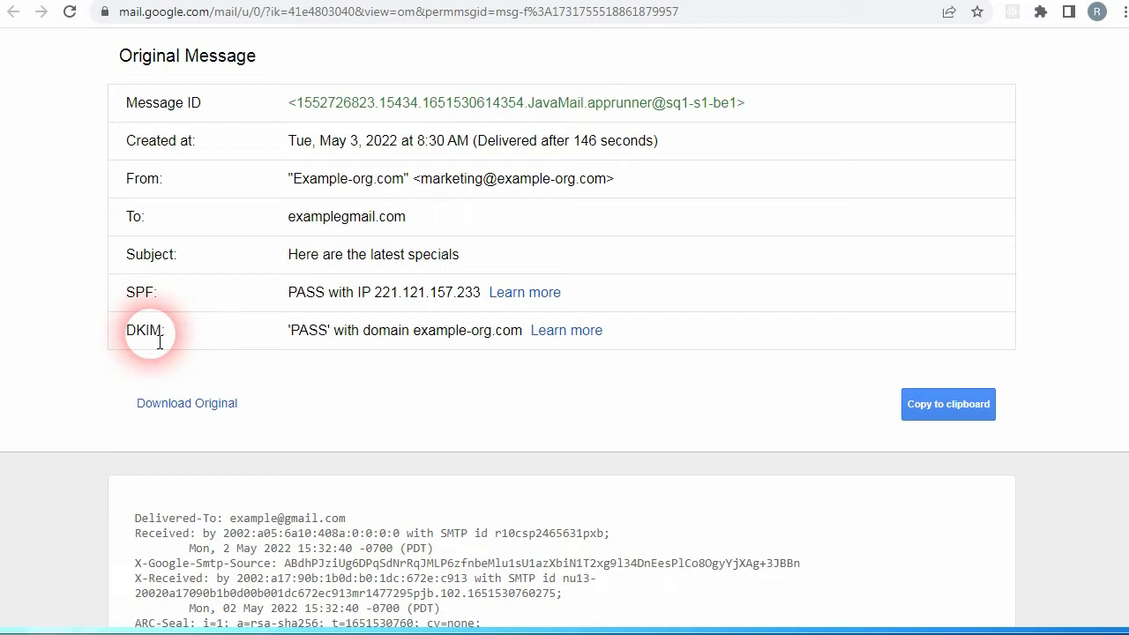
# Step: Highlight the DKIM PASS result in the original message, then deselect it
pyautogui.doubleClick(302, 338)
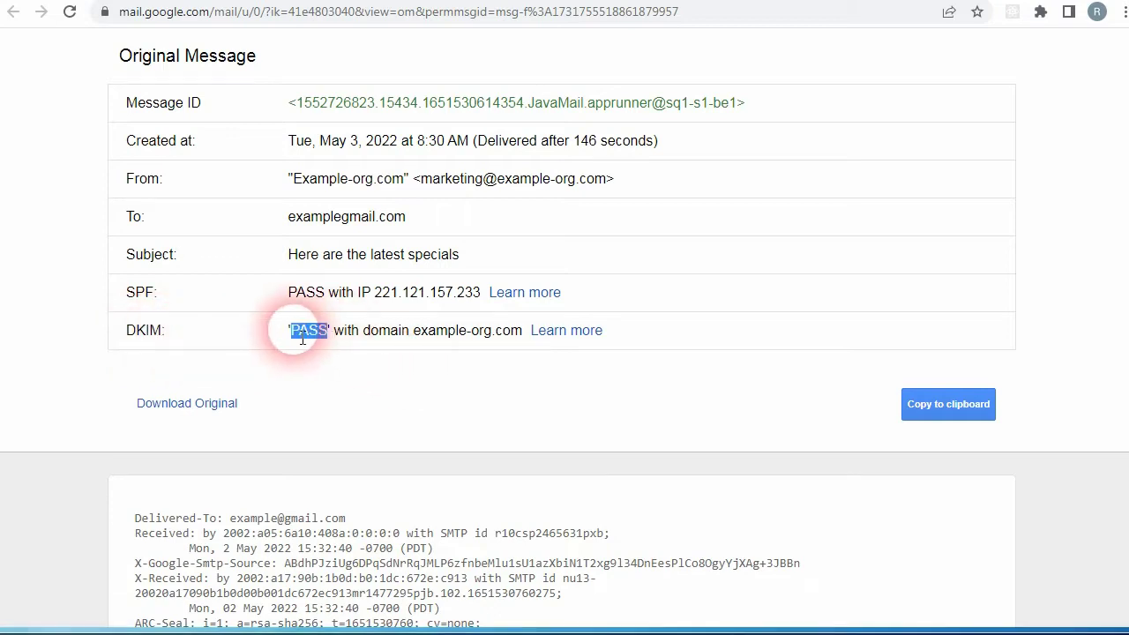
pyautogui.click(317, 340)
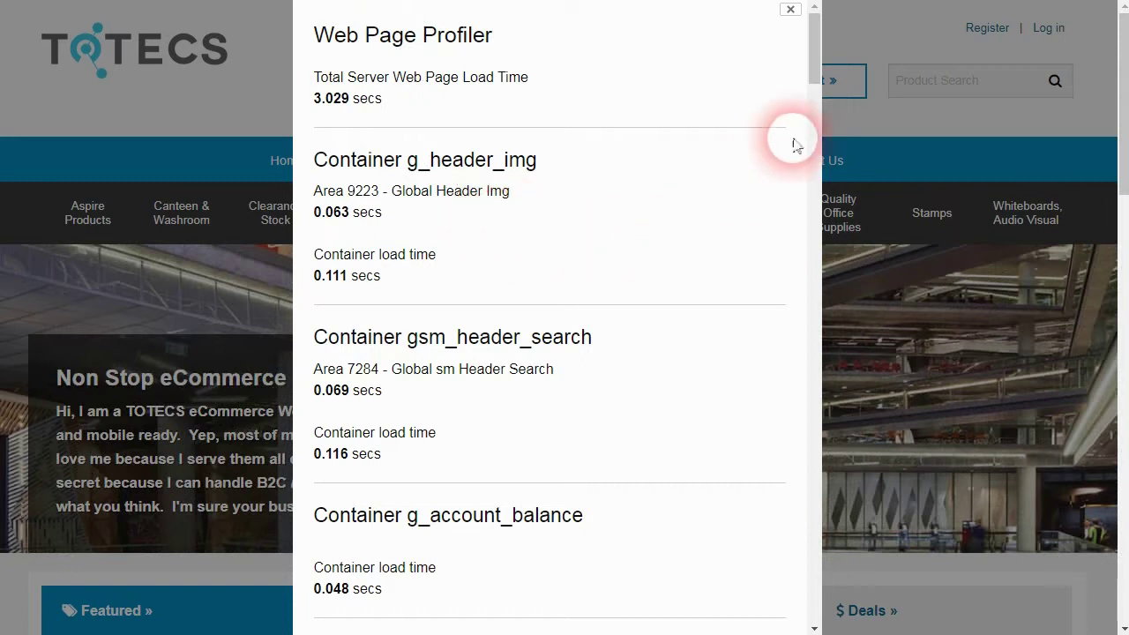
# Step: Highlight the 0.064 secs load time in the profiler, then open the home page's properties
pyautogui.moveTo(813, 77); pyautogui.dragTo(812, 132)
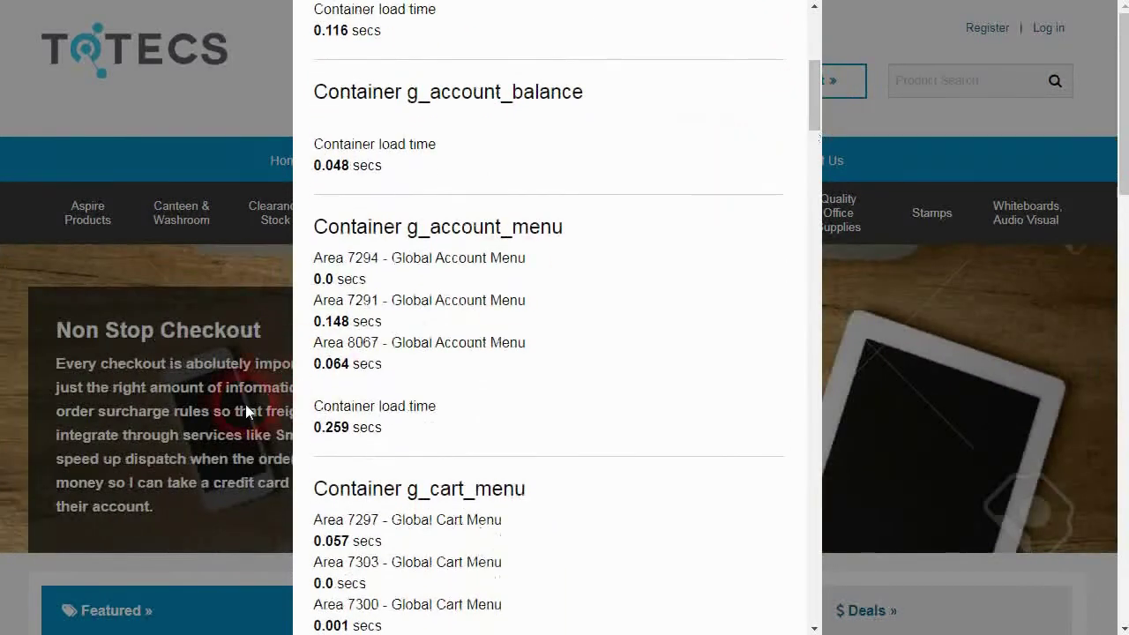
pyautogui.moveTo(299, 371); pyautogui.dragTo(345, 378)
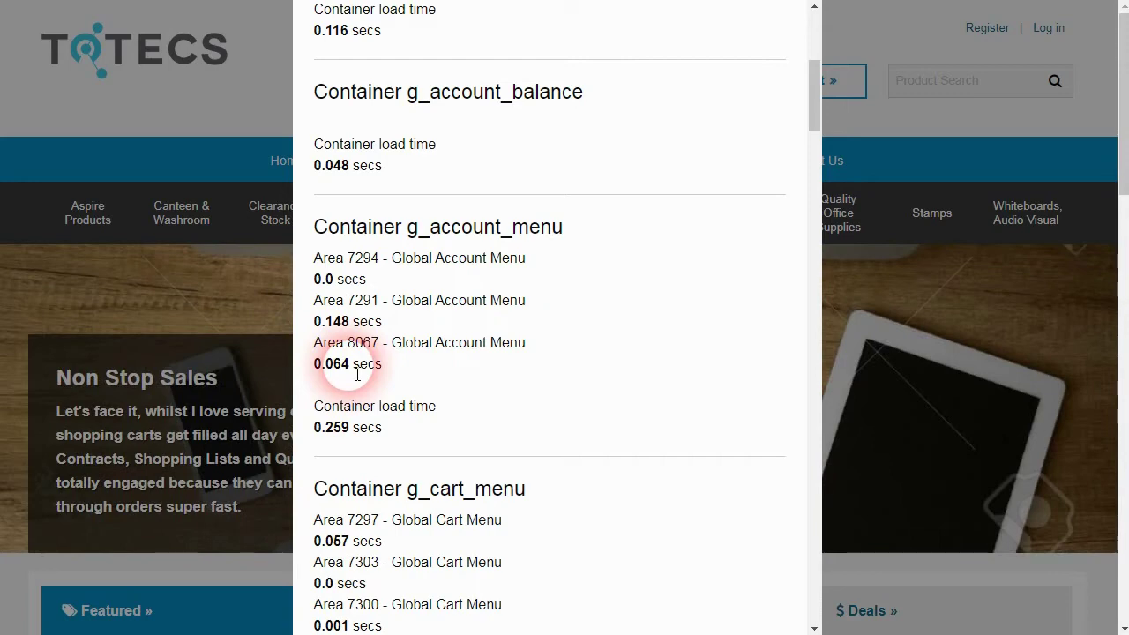
pyautogui.doubleClick(334, 374)
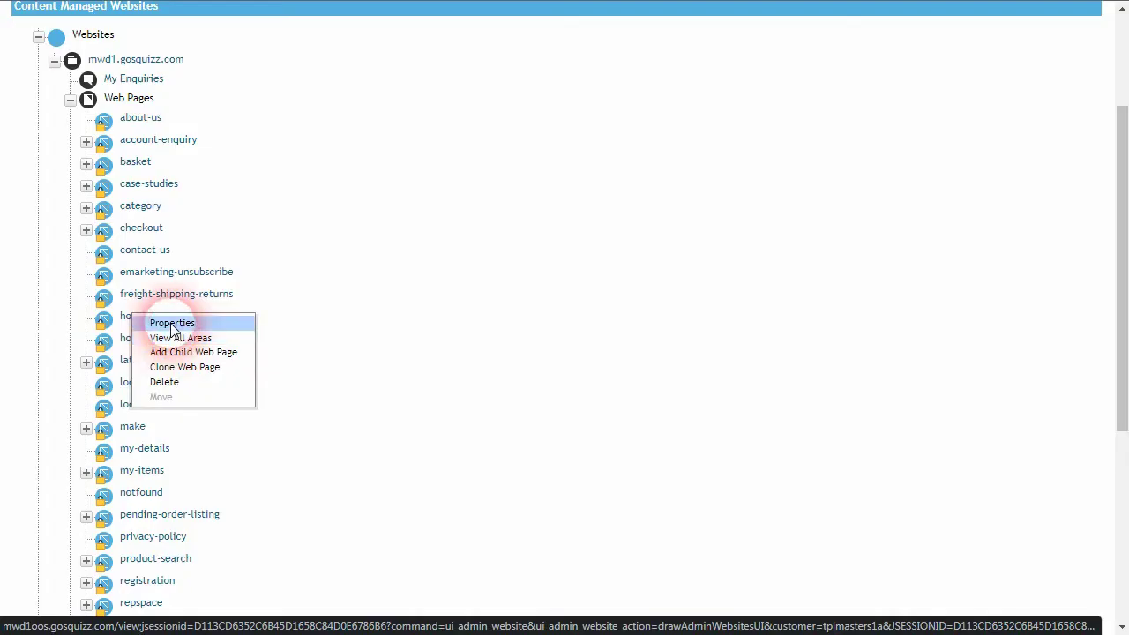
pyautogui.click(172, 324)
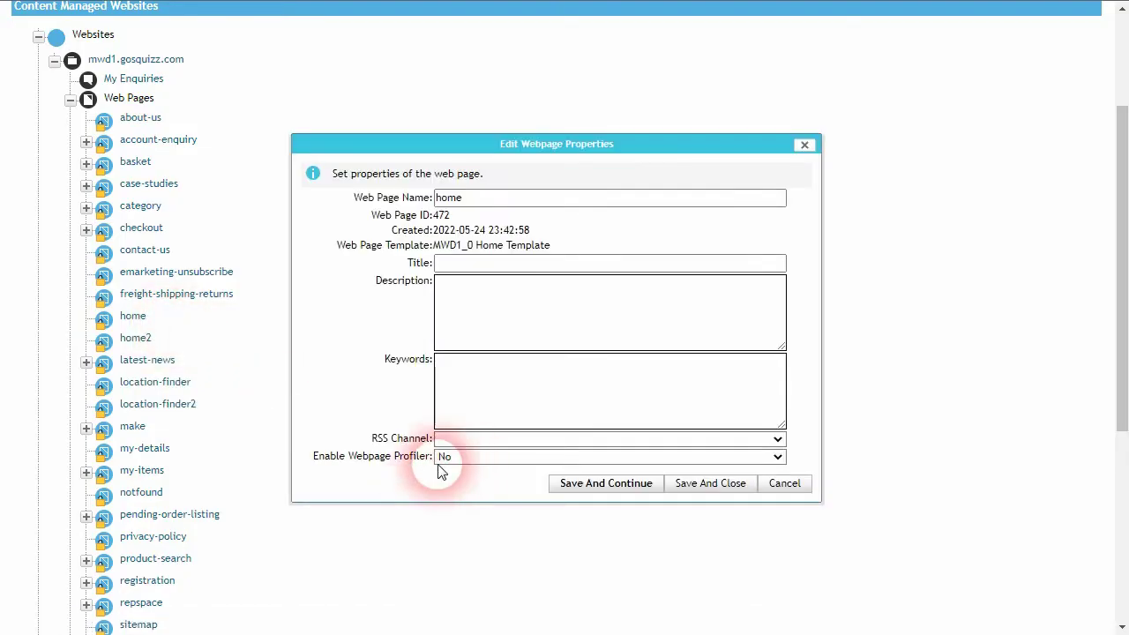
# Step: Set Enable Webpage Profiler to Yes on the home page and save and continue
pyautogui.click(441, 460)
pyautogui.click(477, 487)
pyautogui.click(623, 486)
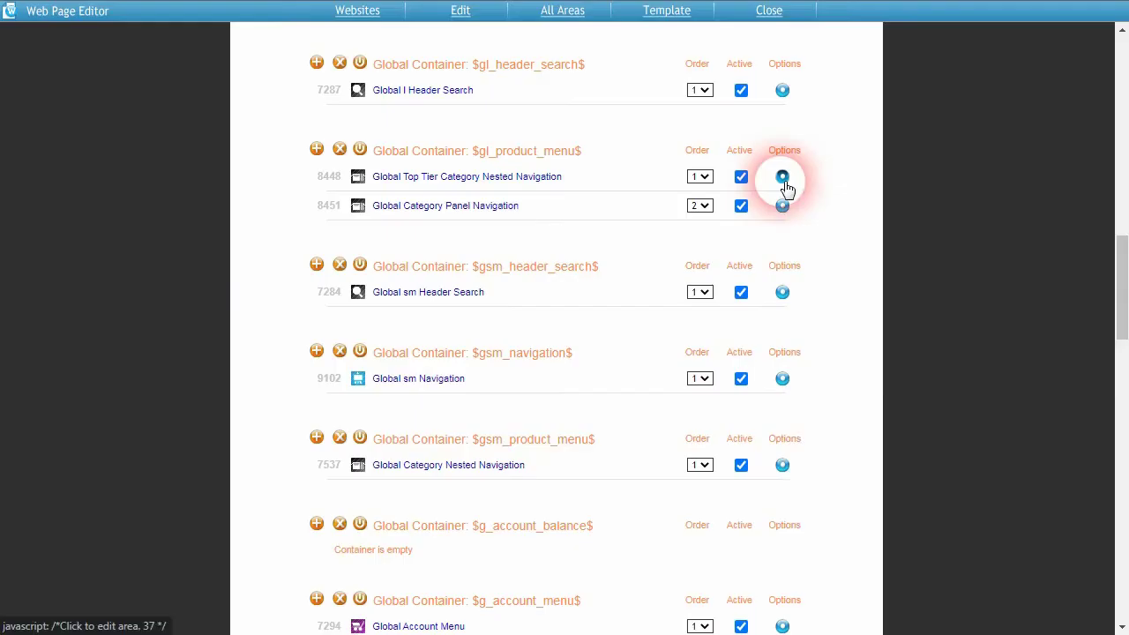
# Step: Set the Global Top Tier Category Nested Navigation area's Cache Area to Store Per User
pyautogui.click(783, 179)
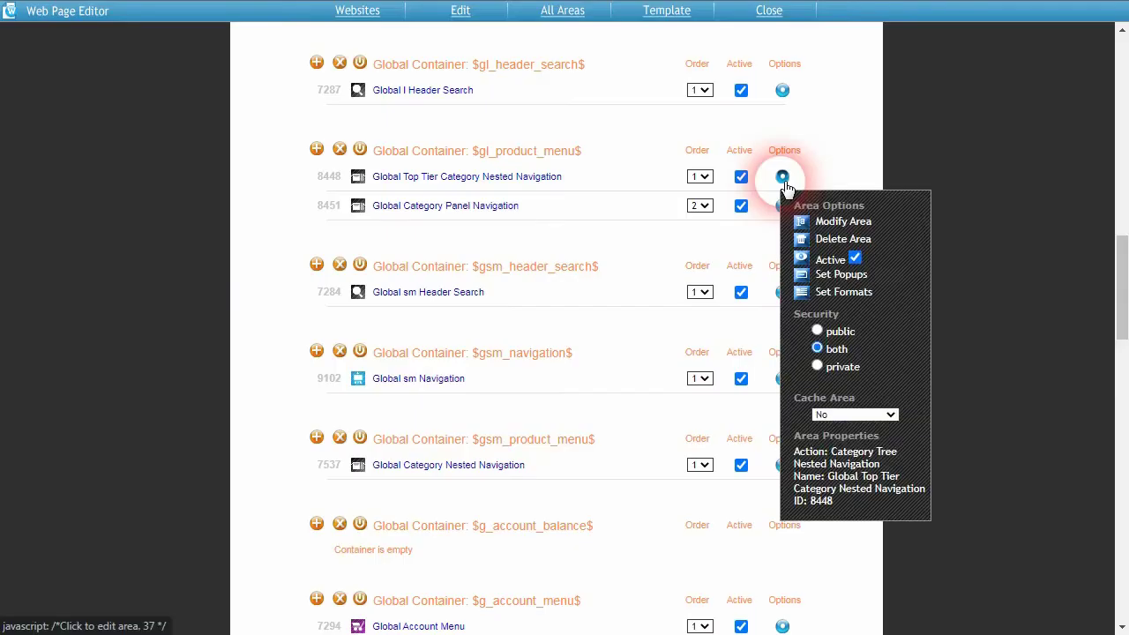
pyautogui.click(889, 416)
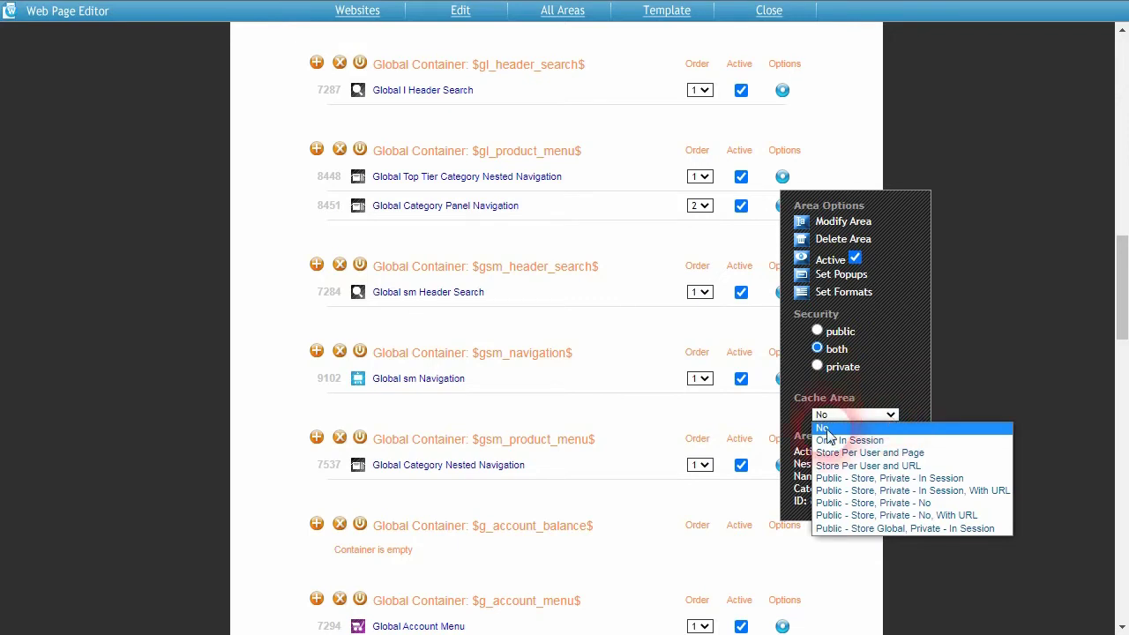
pyautogui.click(870, 453)
pyautogui.click(871, 454)
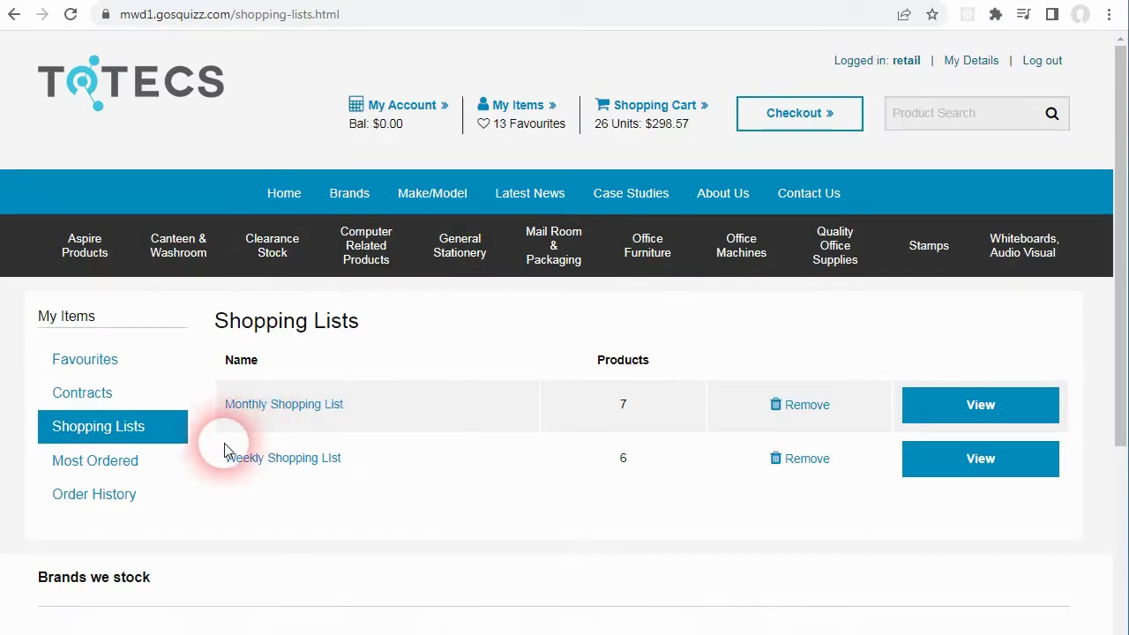
# Step: Open the Weekly Shopping List and add product 120001100 by its code
pyautogui.click(945, 413)
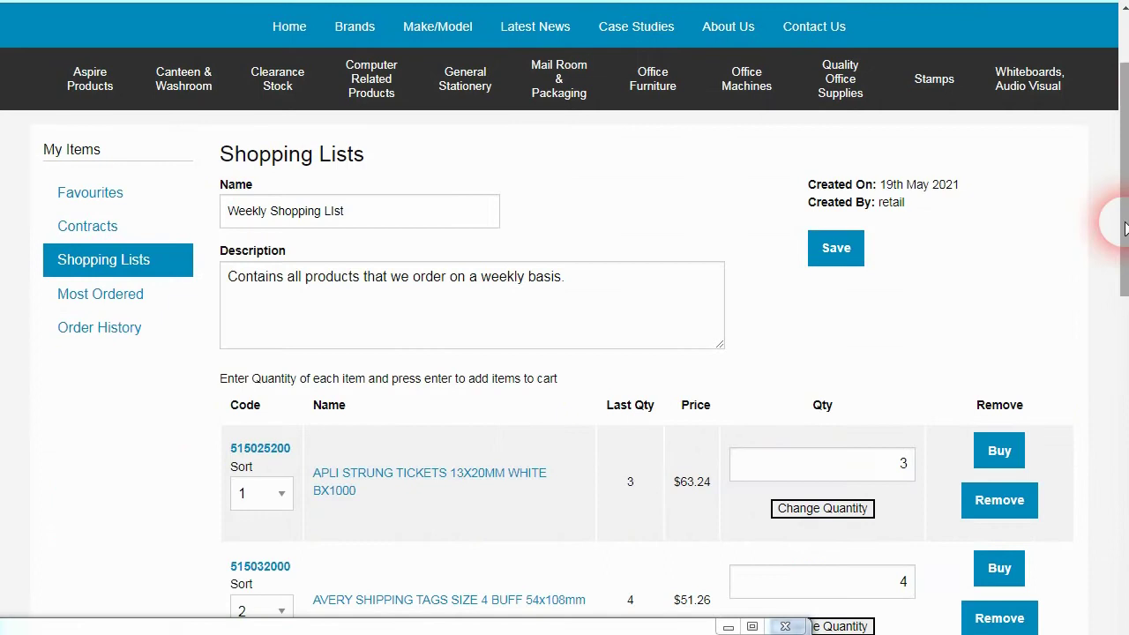
pyautogui.moveTo(1114, 221); pyautogui.dragTo(1114, 414)
pyautogui.click(269, 350)
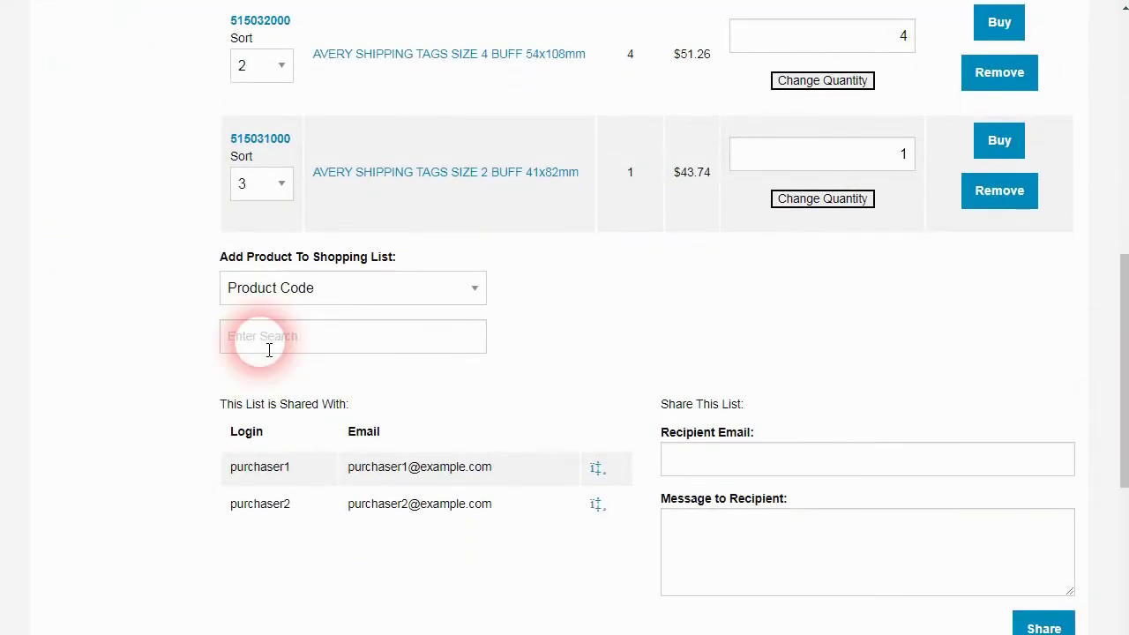
pyautogui.write('12')
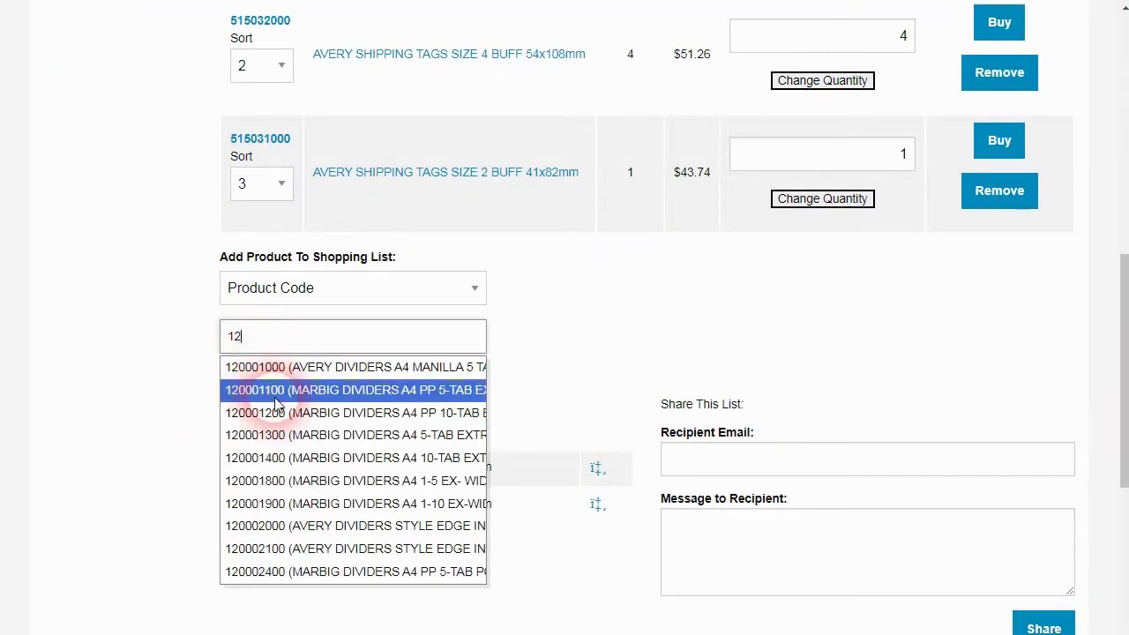
pyautogui.click(242, 385)
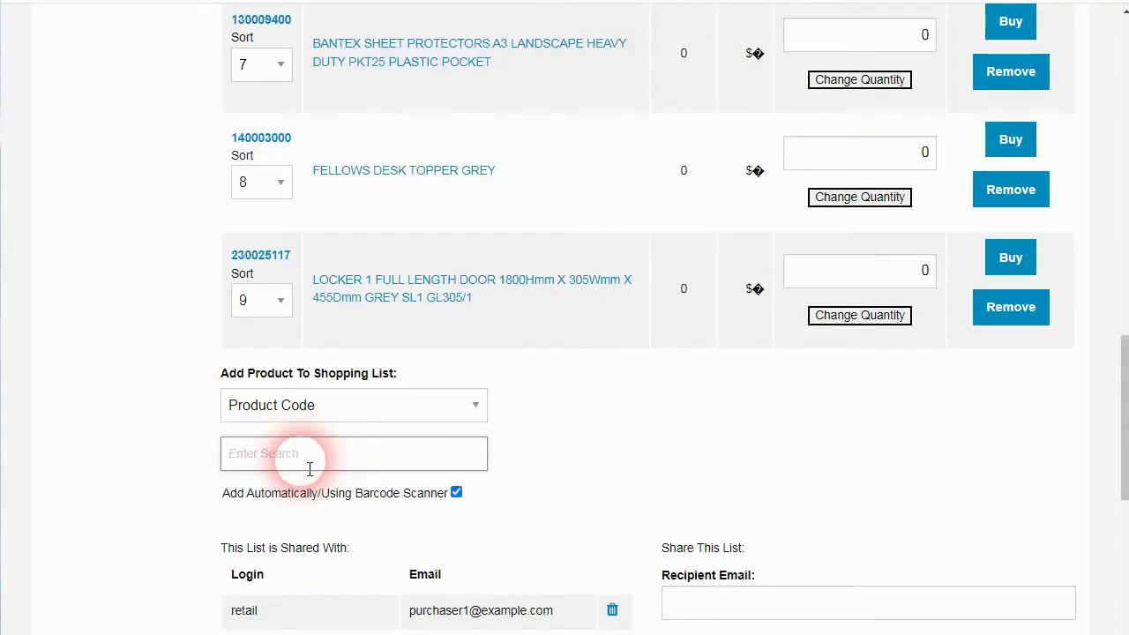
pyautogui.press('Return')
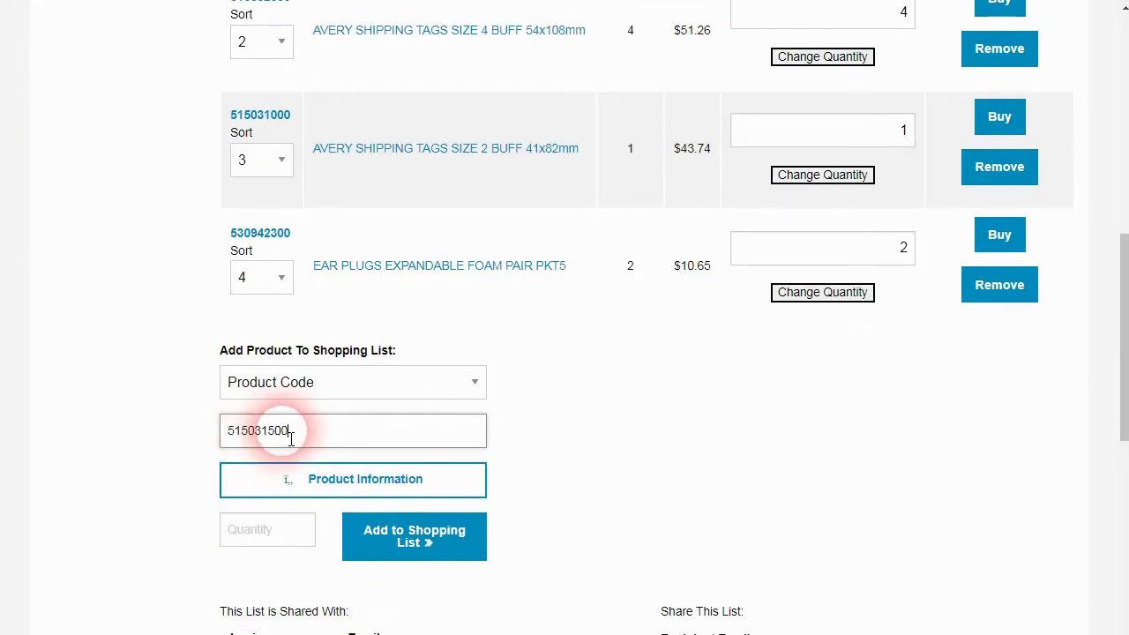
# Step: Add two of product 515031500 (AVERY SHIPPING TAGS SIZE 3 BUFF) to the list
pyautogui.click(271, 534)
pyautogui.write('2')
pyautogui.click(464, 566)
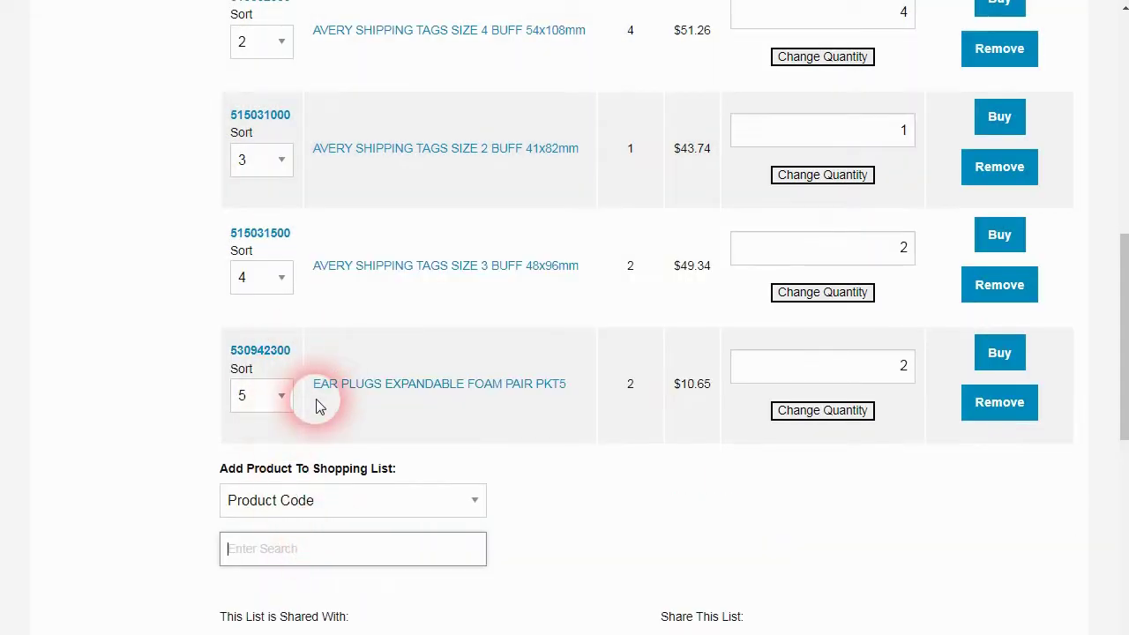
pyautogui.click(228, 549)
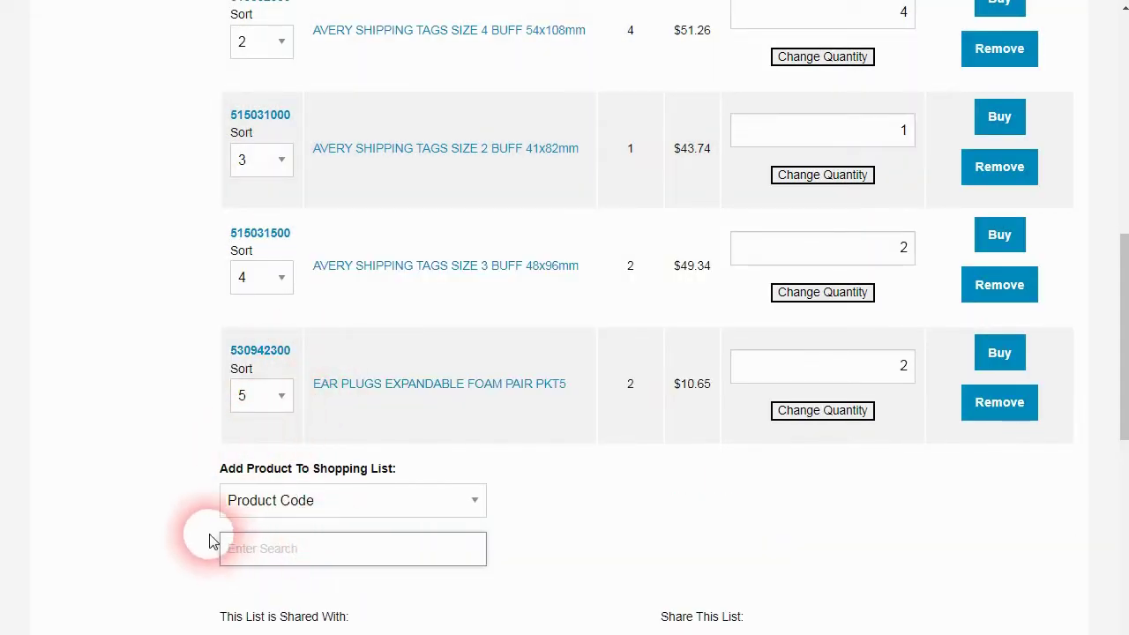
# Step: Review the current account's Syd Warehouse and Primary Address delivery addresses in My Details
pyautogui.click(976, 32)
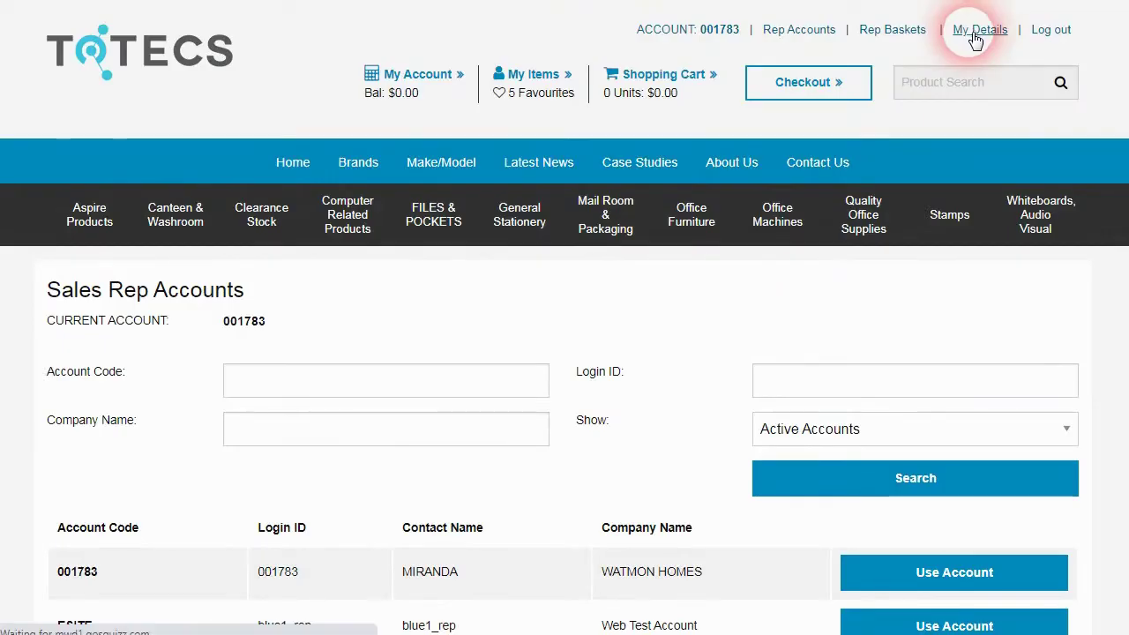
pyautogui.scroll(-10, 227, 403)
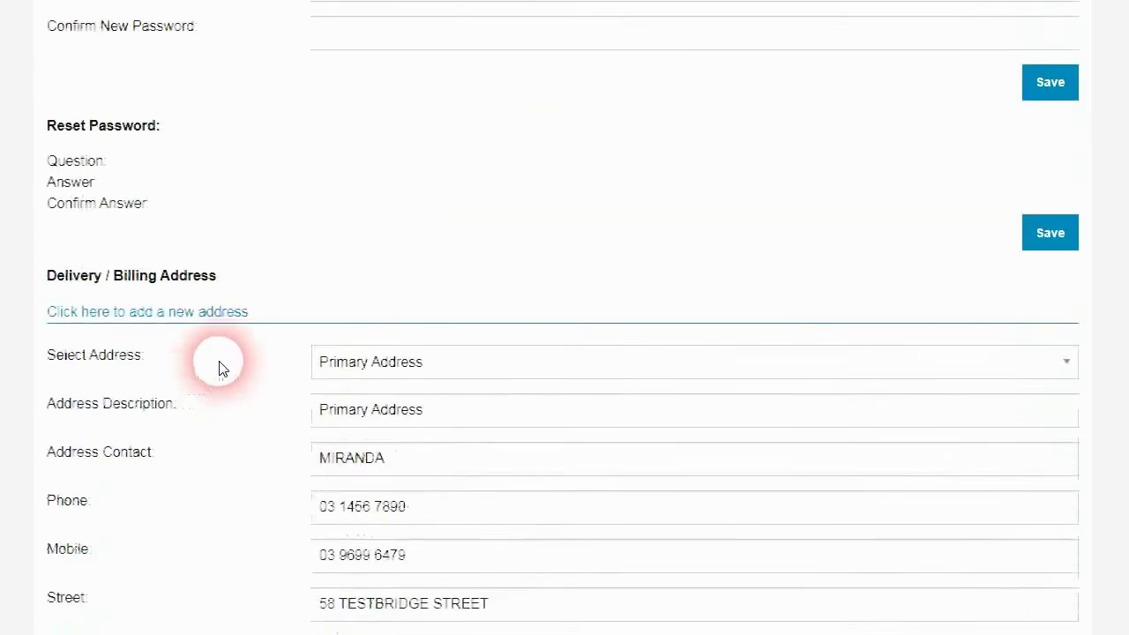
pyautogui.click(464, 128)
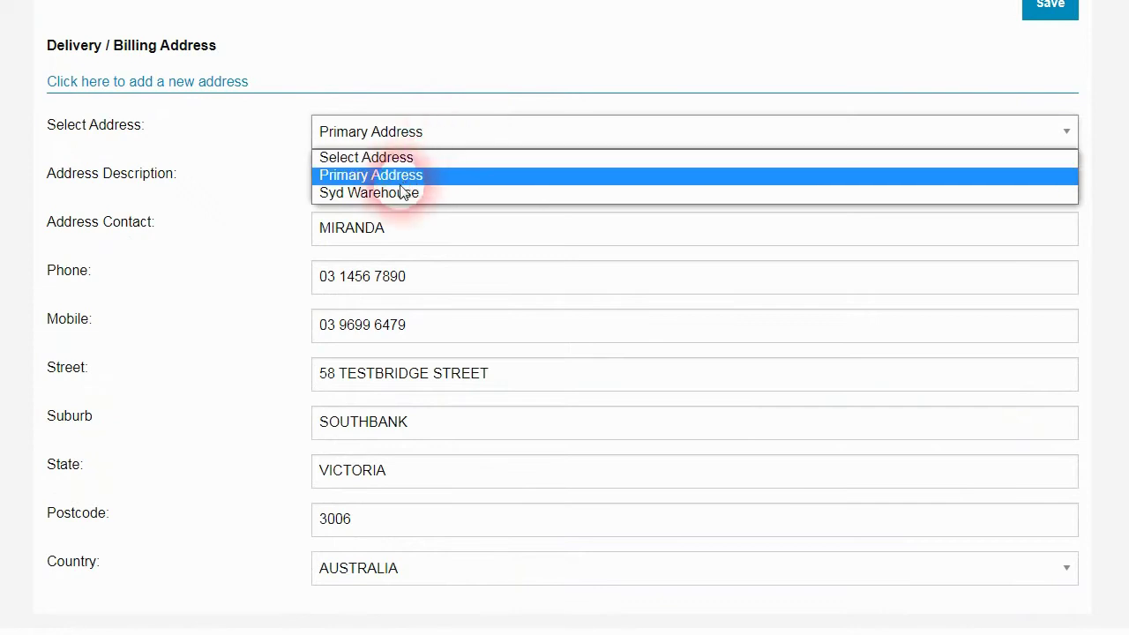
pyautogui.click(402, 190)
pyautogui.click(433, 141)
pyautogui.click(416, 174)
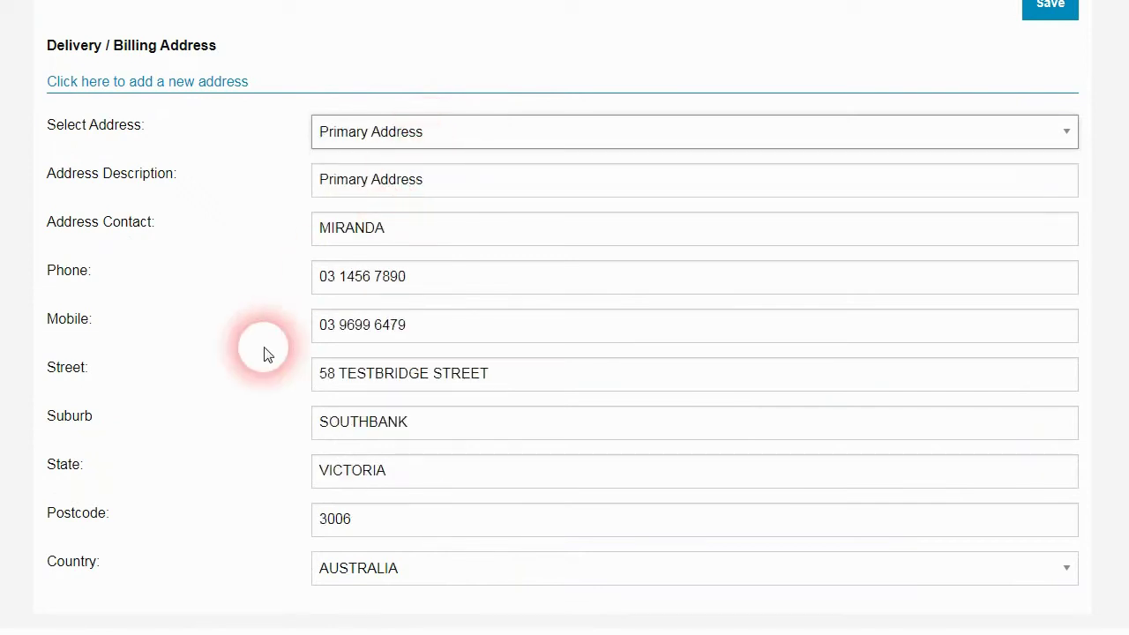
pyautogui.scroll(-2, 260, 357)
pyautogui.scroll(12, 257, 362)
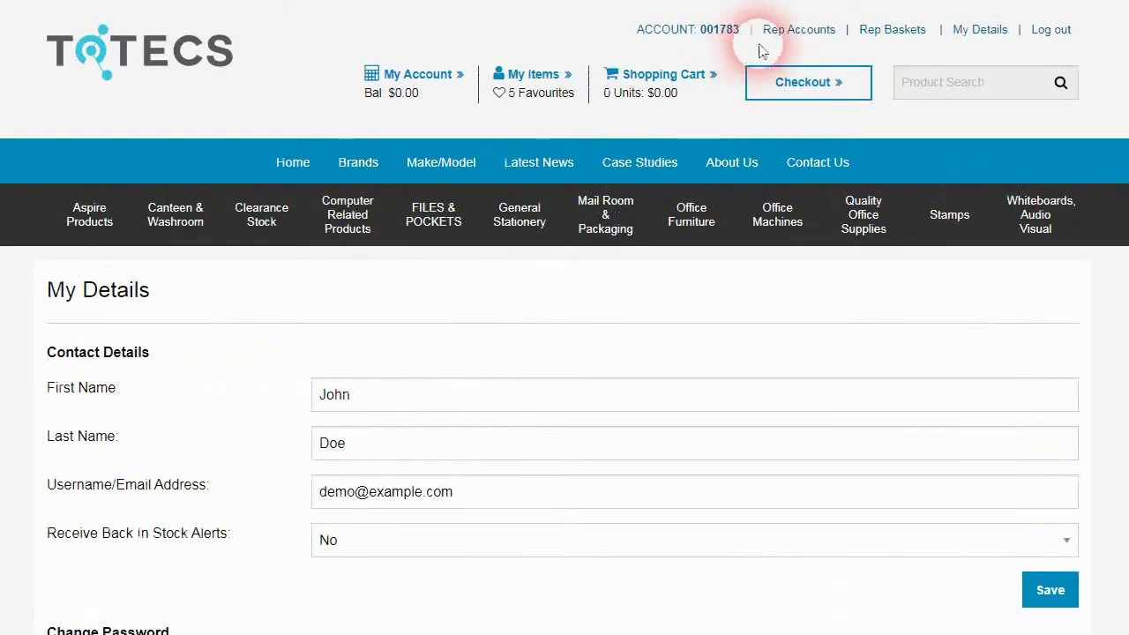
# Step: Switch to the Web Test Account from the Rep Accounts list
pyautogui.click(788, 37)
pyautogui.scroll(-2, 328, 467)
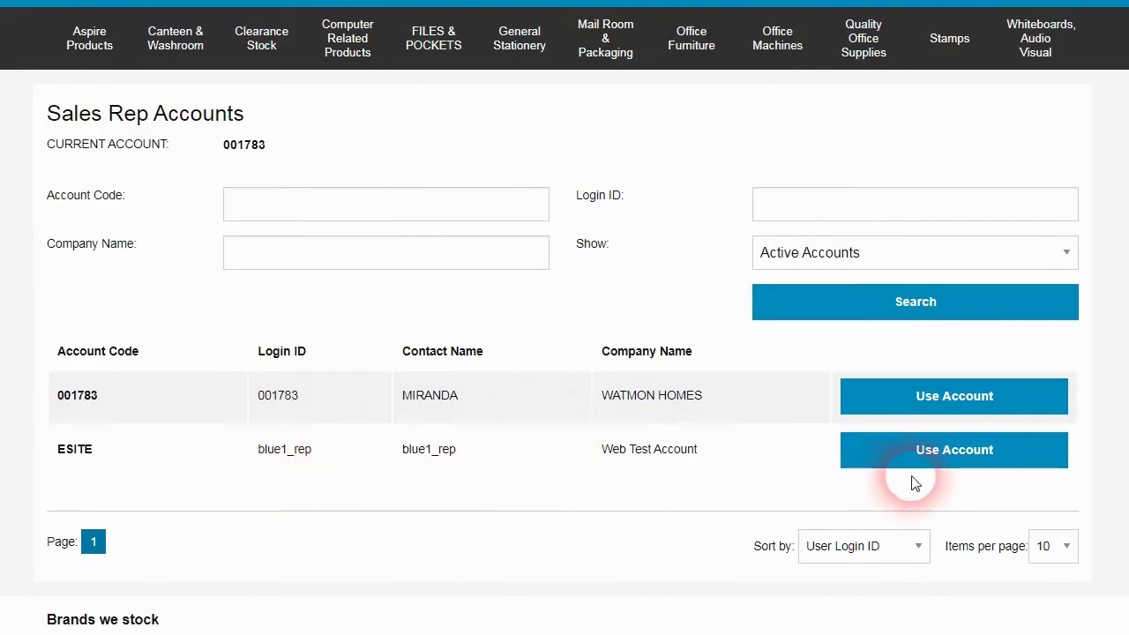
pyautogui.click(938, 452)
pyautogui.scroll(2, 825, 424)
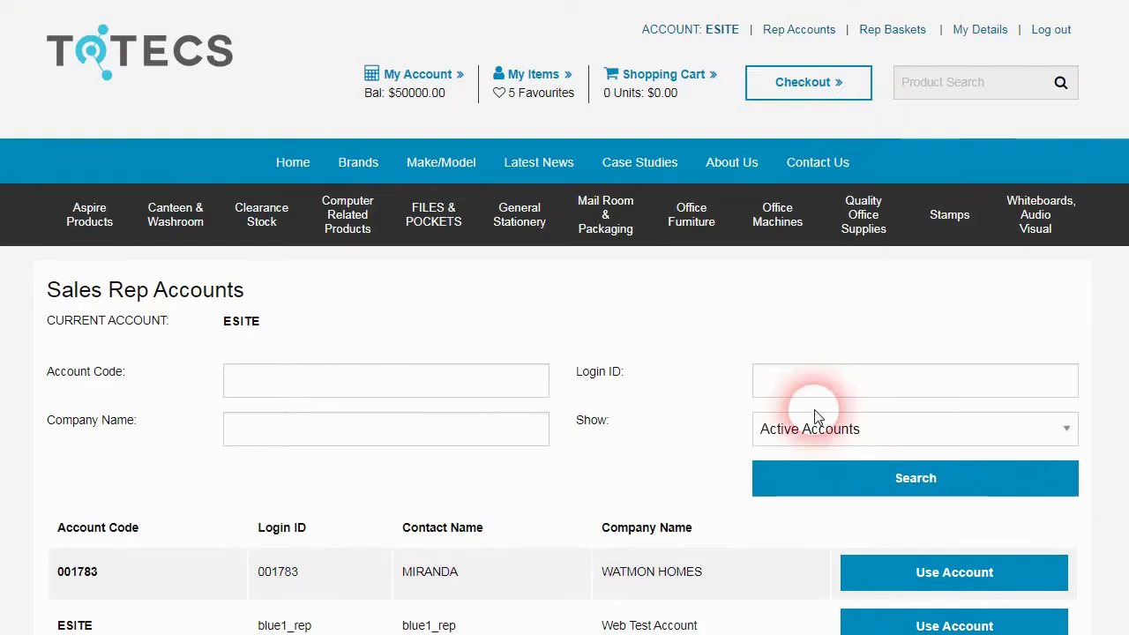
# Step: Review the Web Test Account's East Coast, My Home and West Coast addresses, saving My Home Address
pyautogui.click(975, 30)
pyautogui.scroll(-10, 530, 265)
pyautogui.click(349, 31)
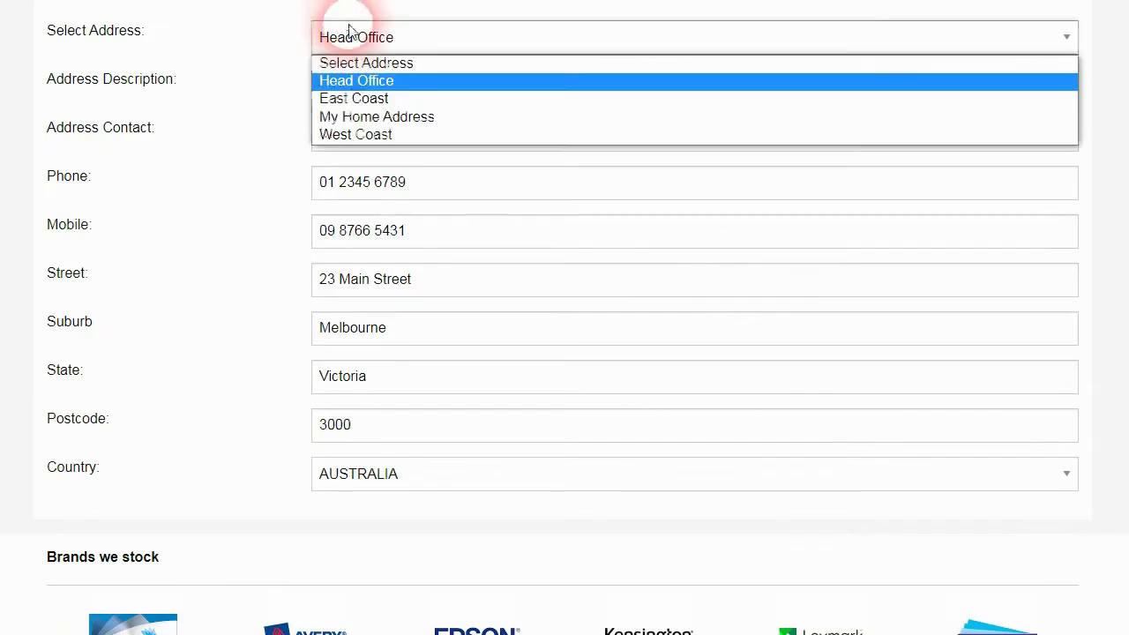
pyautogui.click(371, 99)
pyautogui.click(397, 40)
pyautogui.click(403, 116)
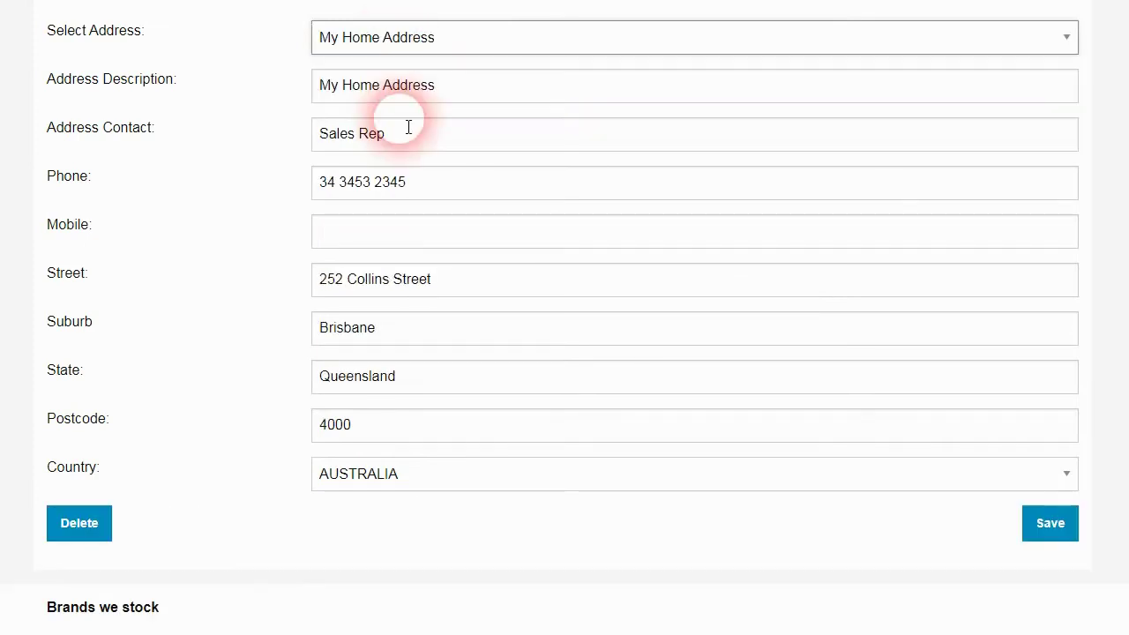
pyautogui.click(1050, 524)
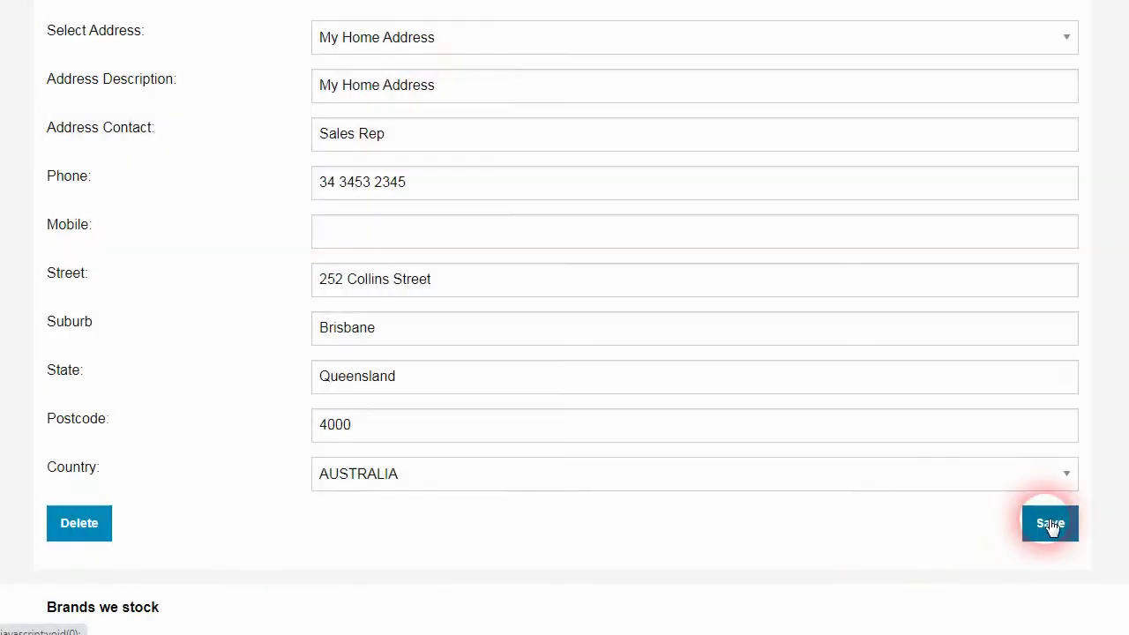
pyautogui.click(439, 43)
pyautogui.click(395, 140)
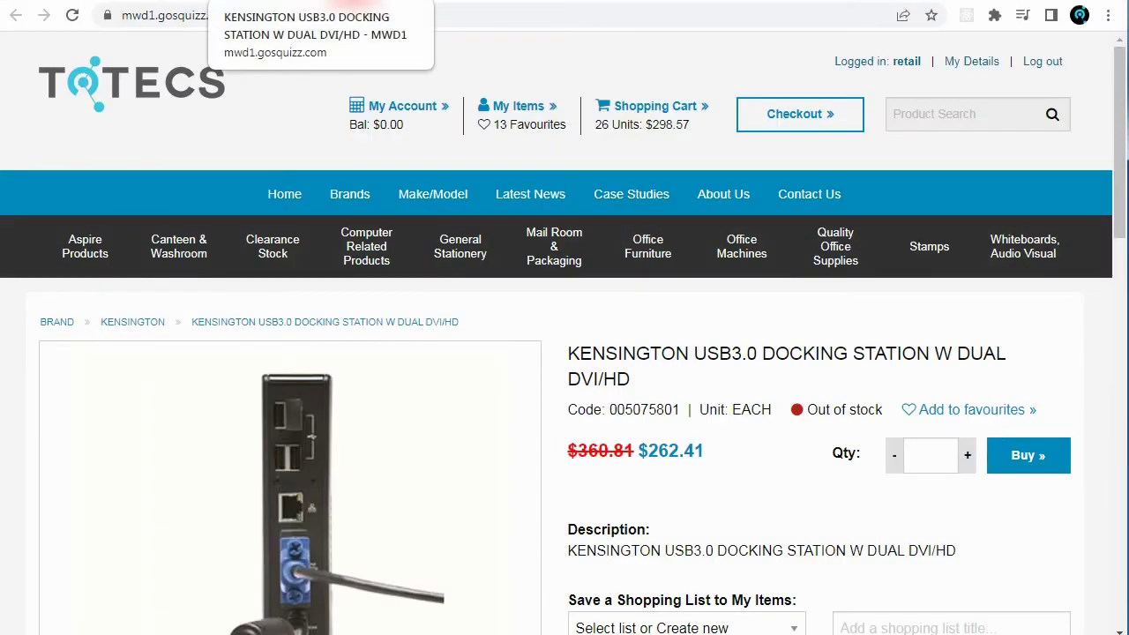
# Step: Switch between the product page tabs and return to the Kensington brand page
pyautogui.click(353, 3)
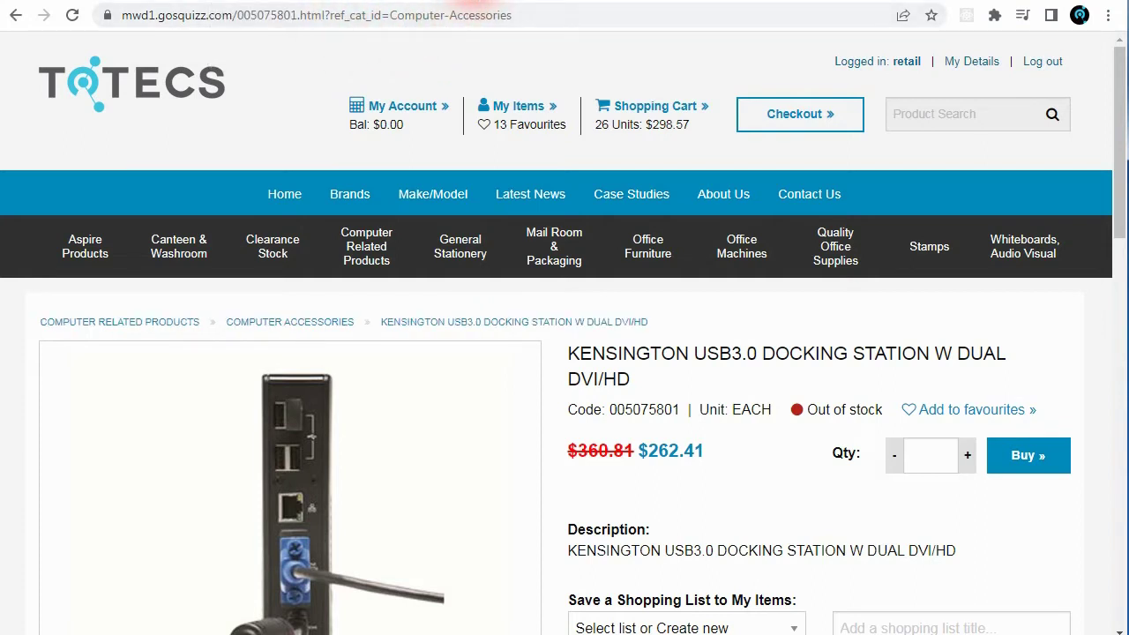
pyautogui.click(453, 2)
pyautogui.click(507, 3)
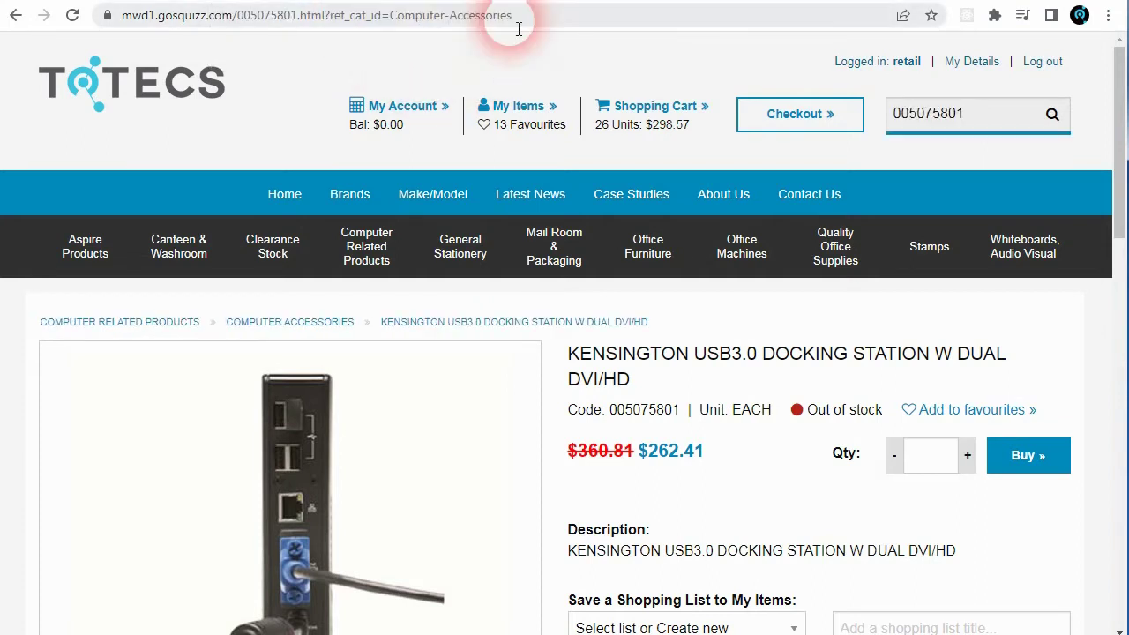
pyautogui.click(412, 3)
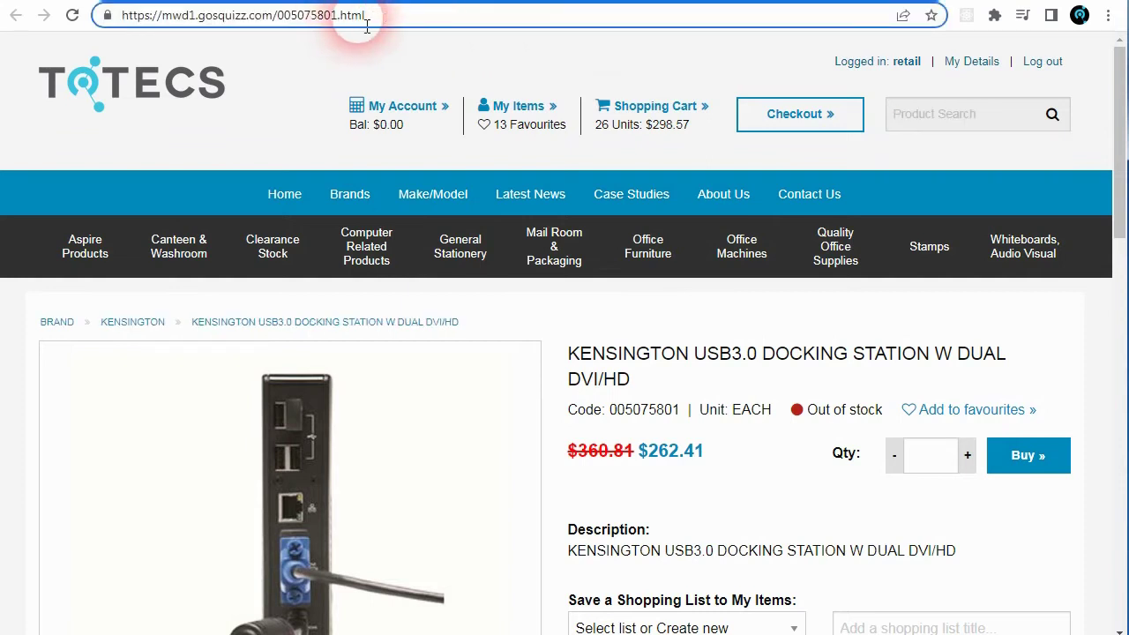
# Step: Edit the MWD1_0 Blank Template, then view the product page's source
pyautogui.moveTo(554, 246)
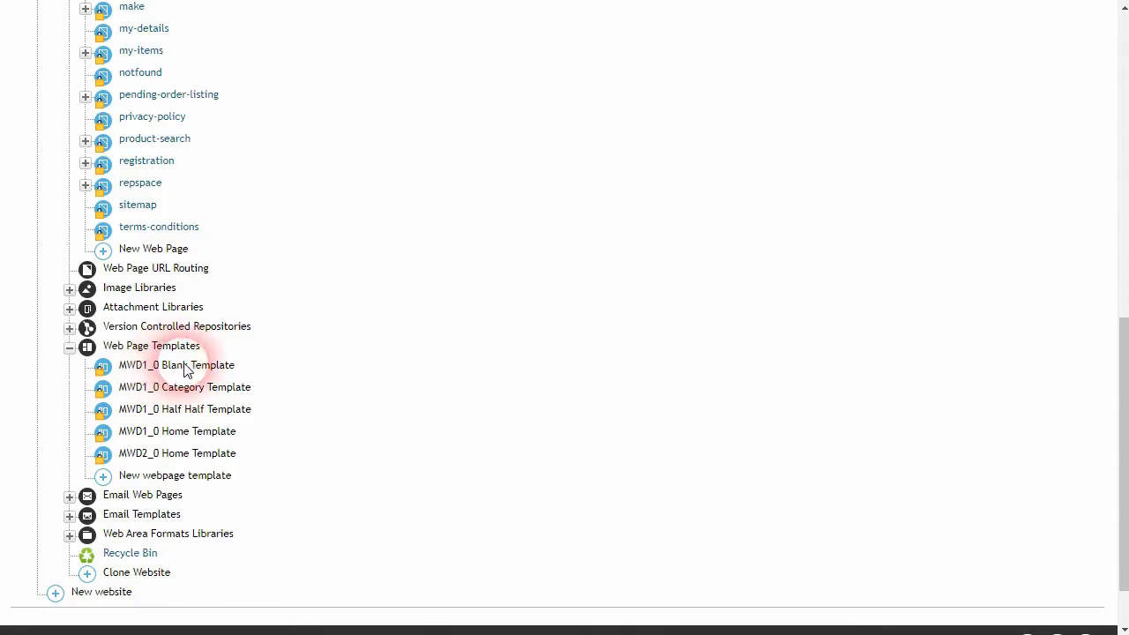
pyautogui.click(173, 365)
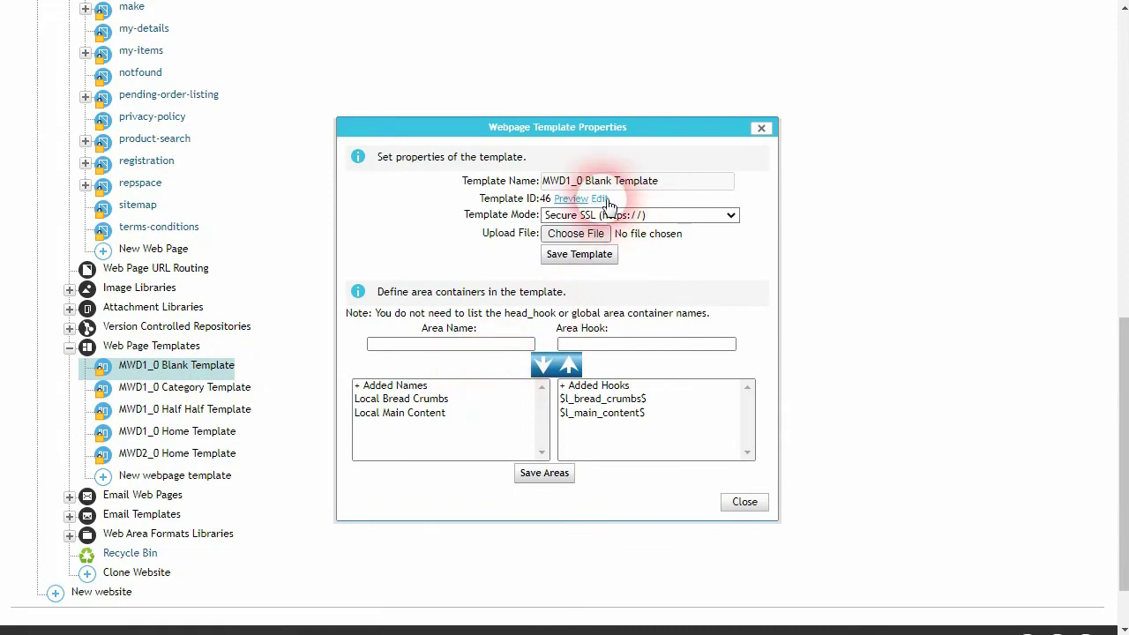
pyautogui.click(600, 199)
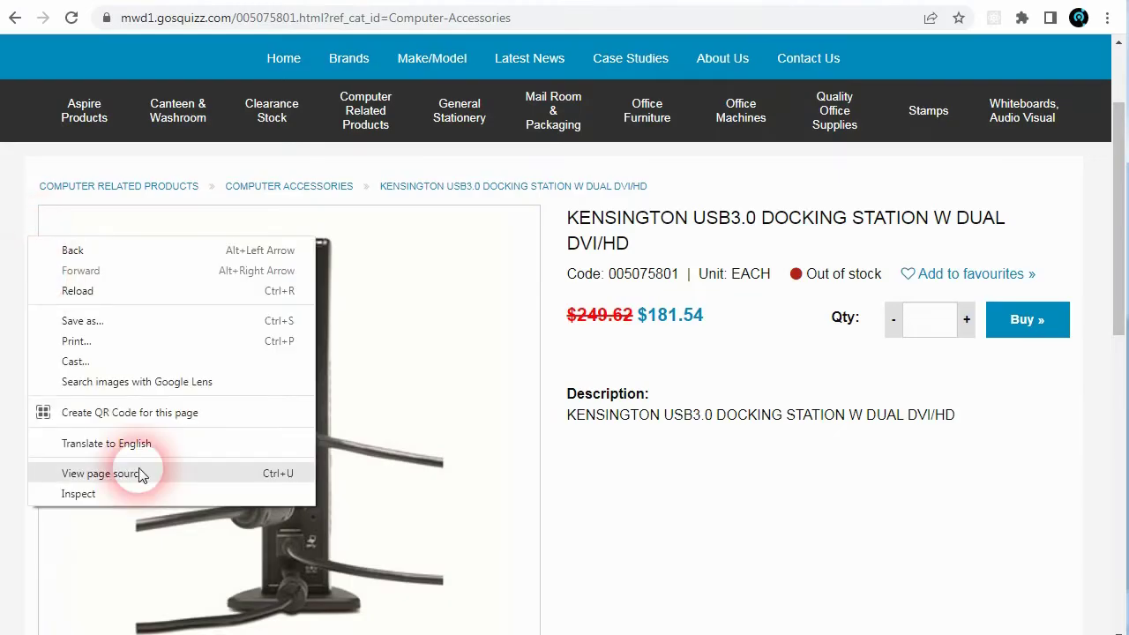
pyautogui.click(141, 471)
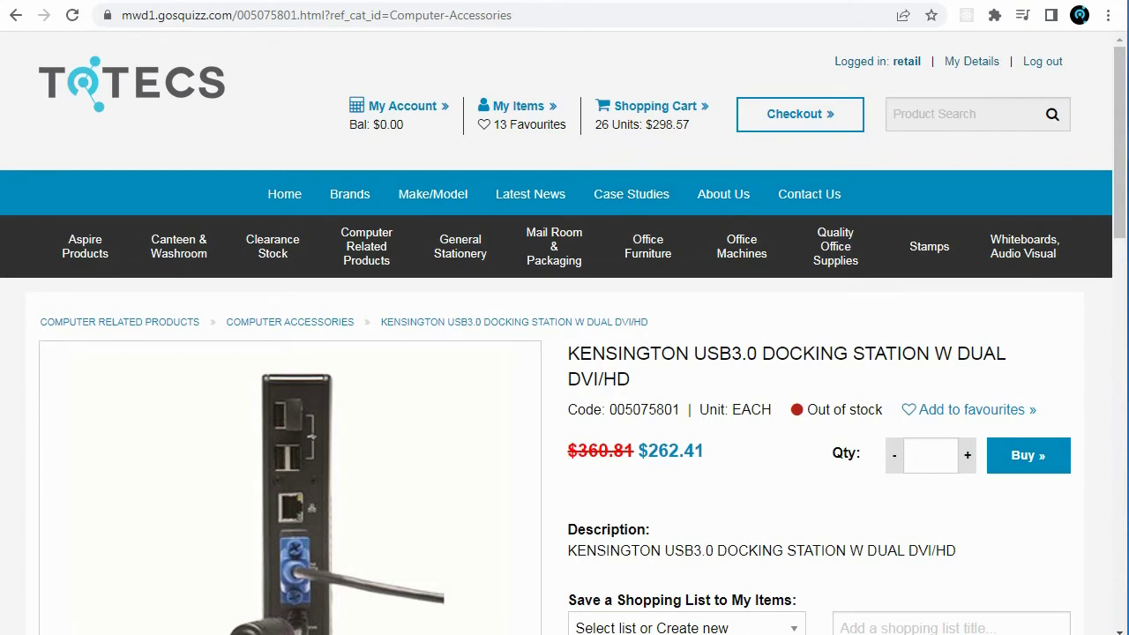
# Step: Highlight the dock's sale price, then open the first Google Shopping listing for it
pyautogui.moveTo(706, 276)
pyautogui.mouseDown()
pyautogui.moveTo(663, 287)
pyautogui.moveTo(710, 290)
pyautogui.mouseUp()
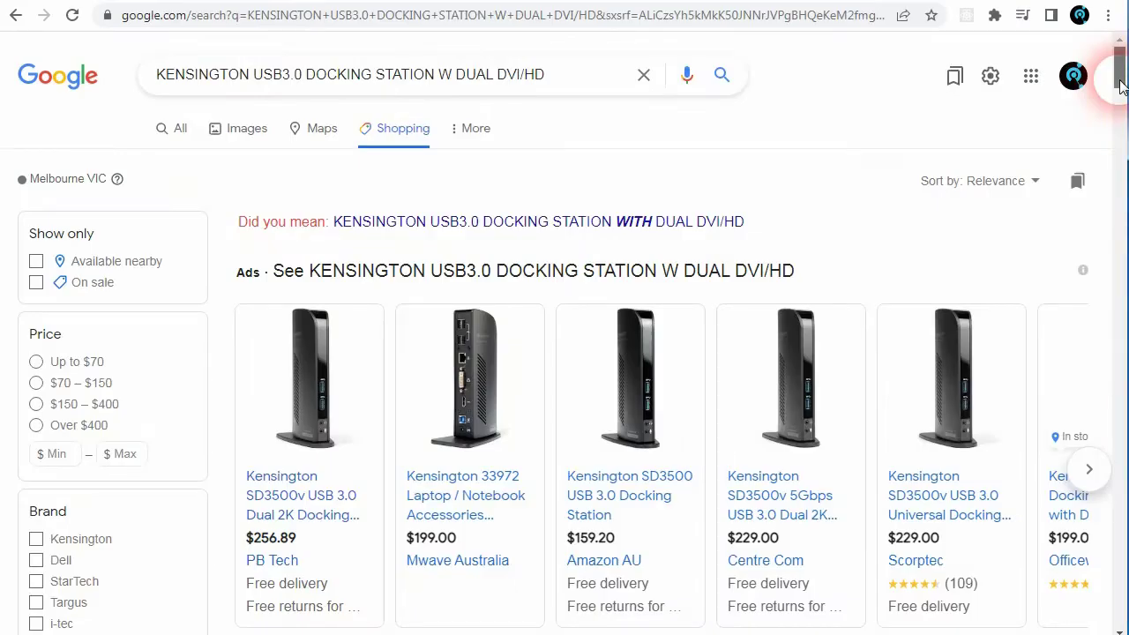
pyautogui.moveTo(1117, 63); pyautogui.dragTo(1054, 112)
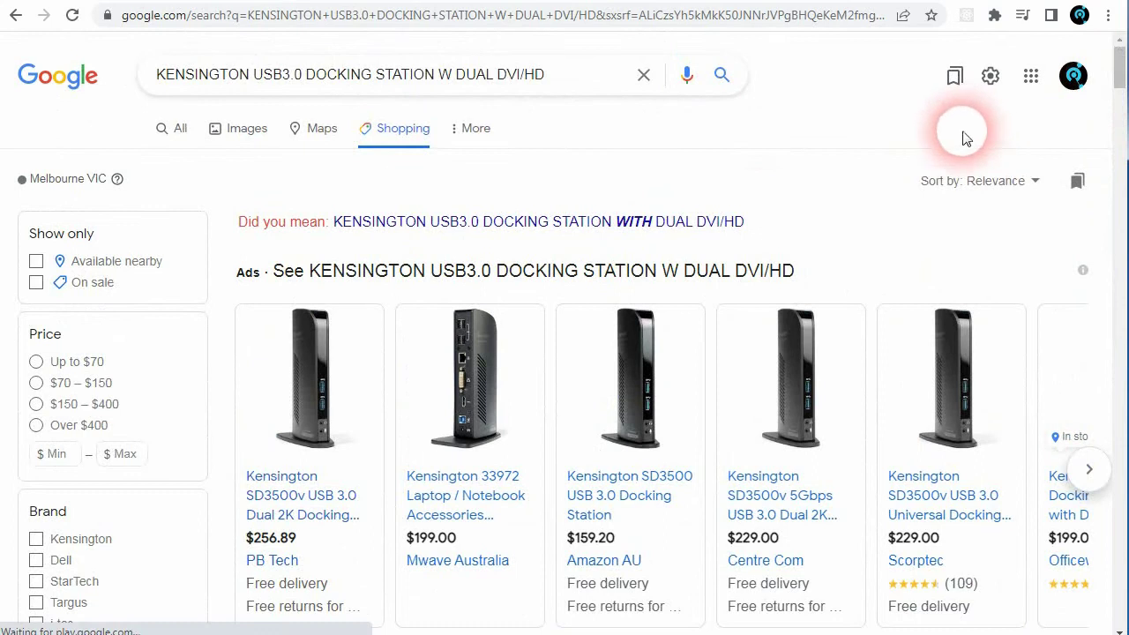
pyautogui.click(387, 518)
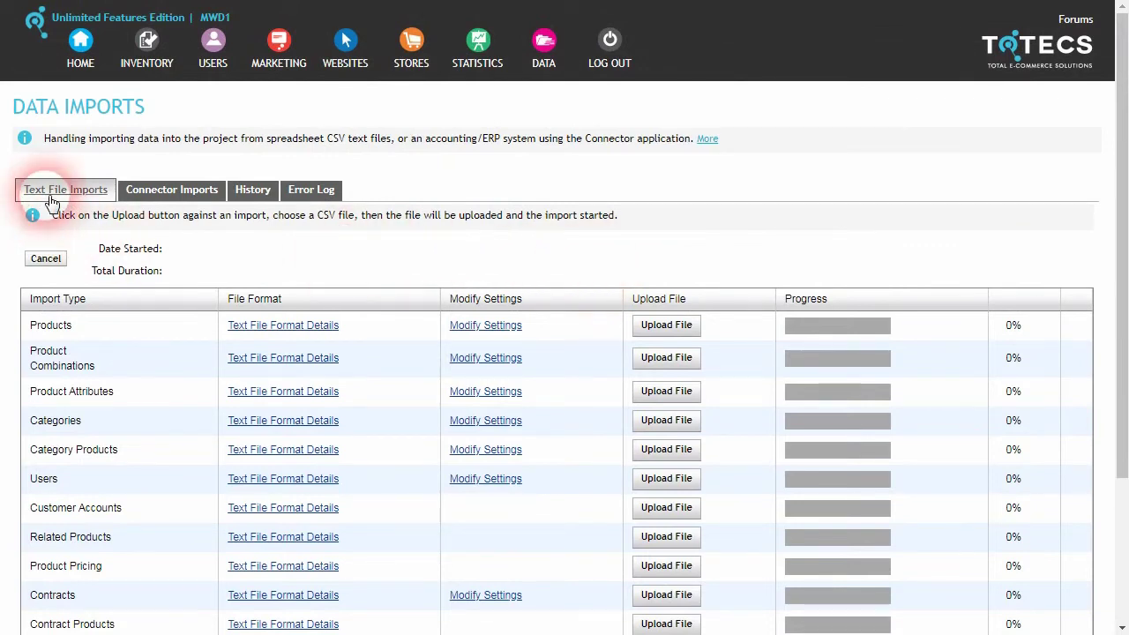
# Step: Scroll down the Text File Imports list on the Data Imports page
pyautogui.scroll(-1, 187, 385)
pyautogui.scroll(-1, 187, 385)
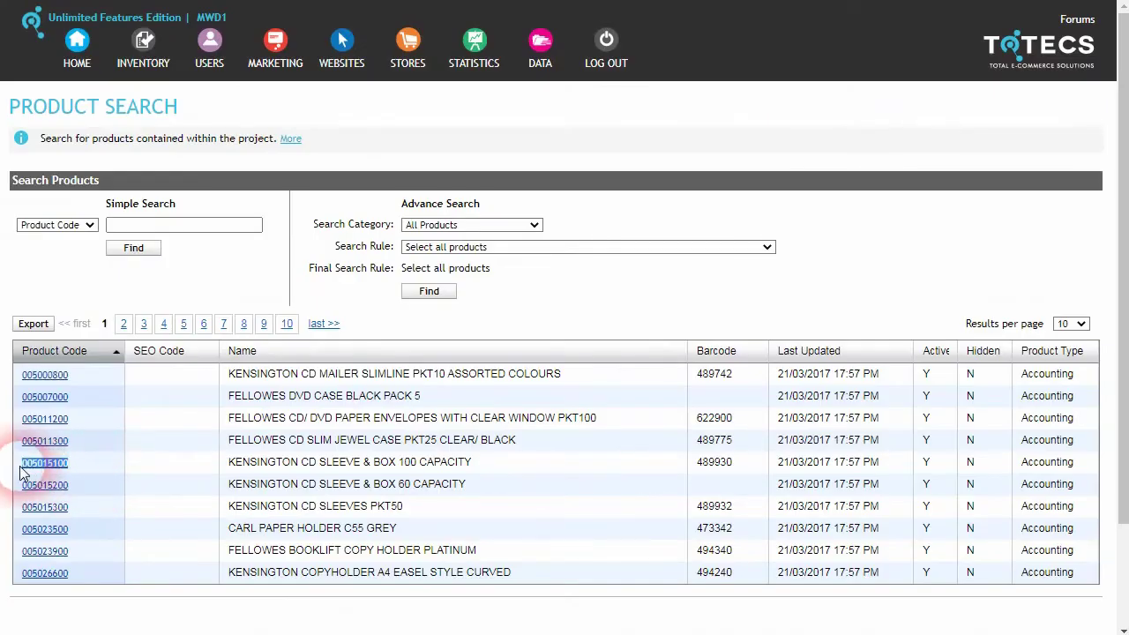
# Step: Copy product code 5015100 into cell B3 and change it to 5015100-AB
pyautogui.moveTo(19, 462); pyautogui.dragTo(61, 470)
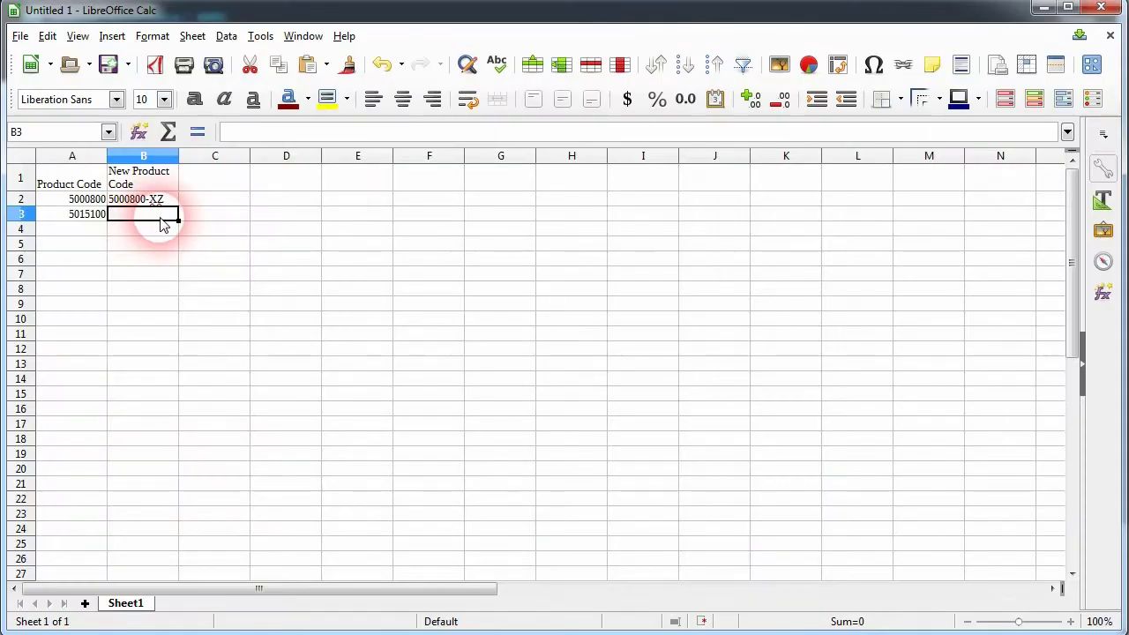
pyautogui.write('5015100')
pyautogui.click(294, 132)
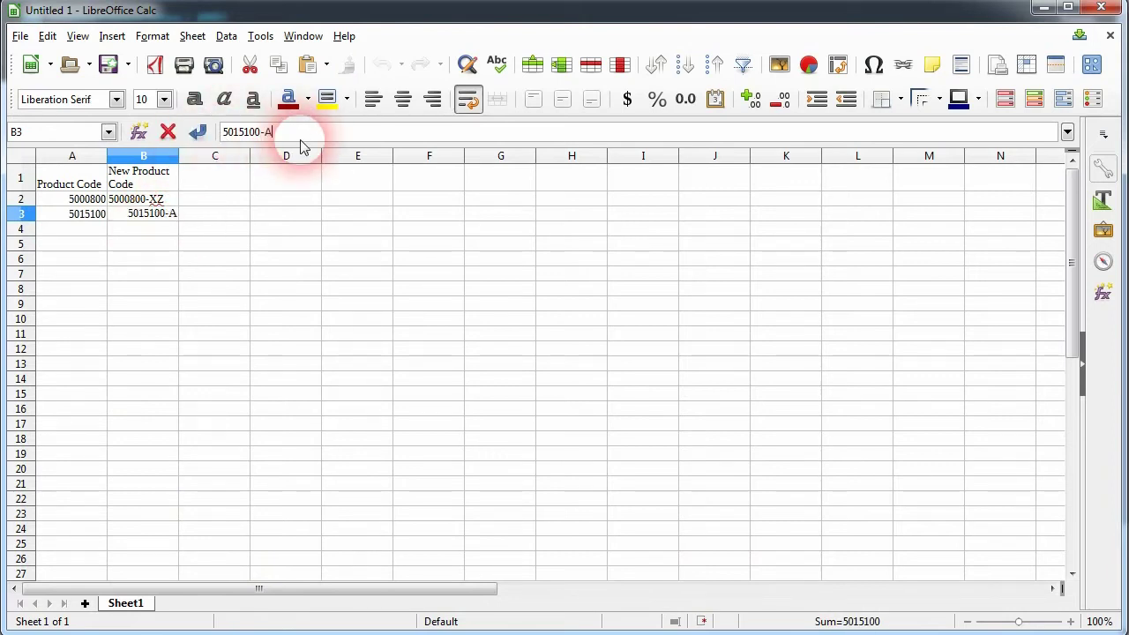
pyautogui.click(227, 263)
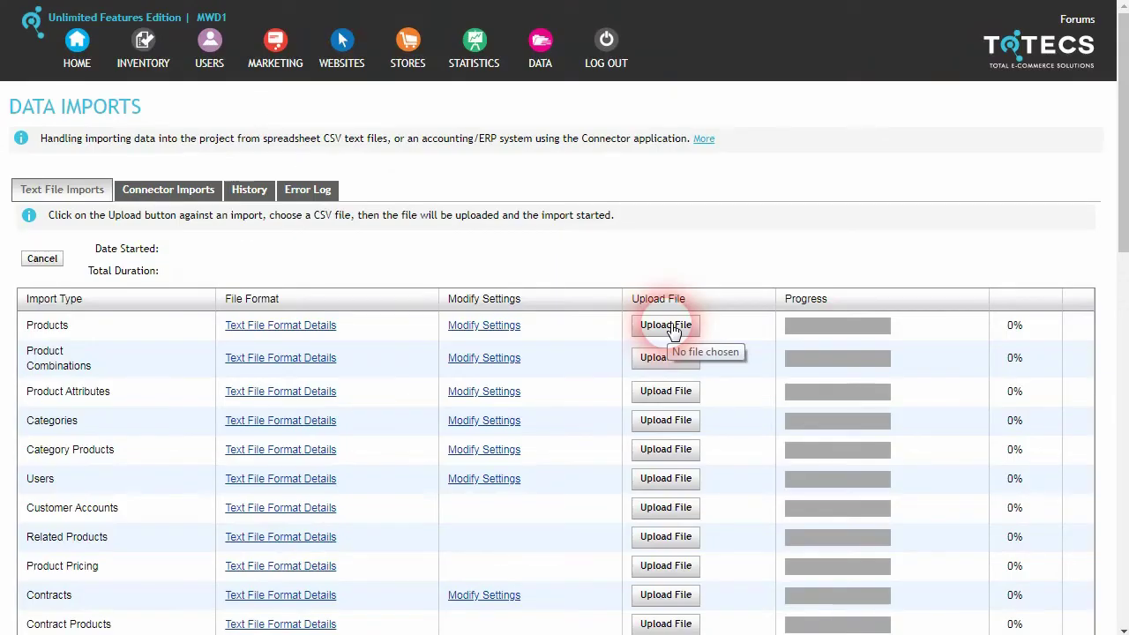
# Step: Import products-data.csv on the Products row, then rerun the product search to confirm the updated codes
pyautogui.click(673, 326)
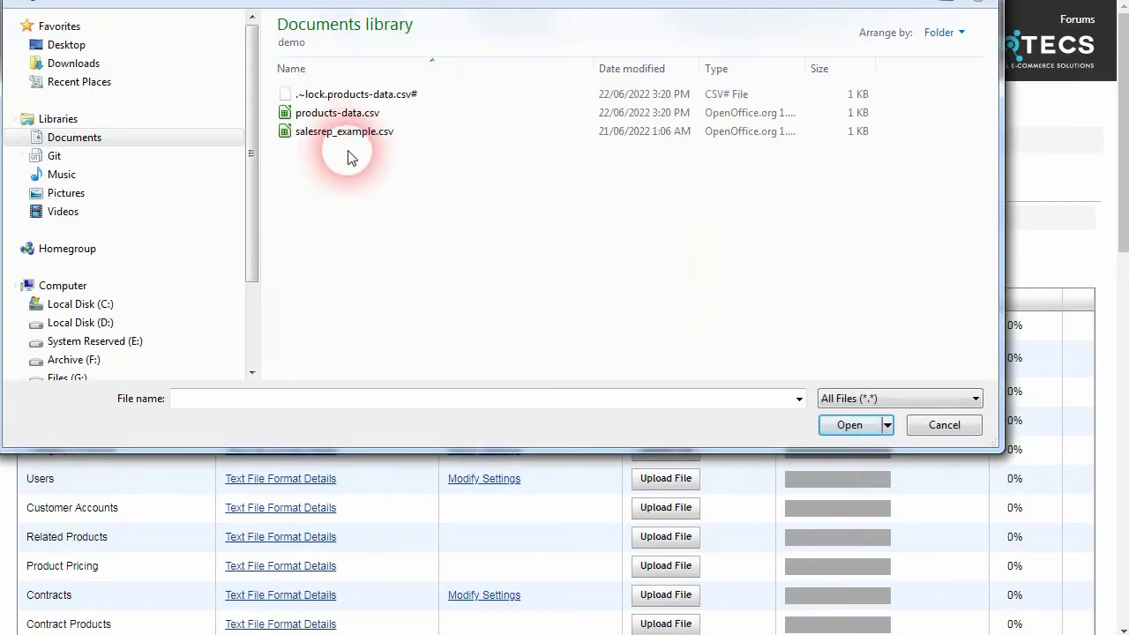
pyautogui.click(340, 112)
pyautogui.click(829, 421)
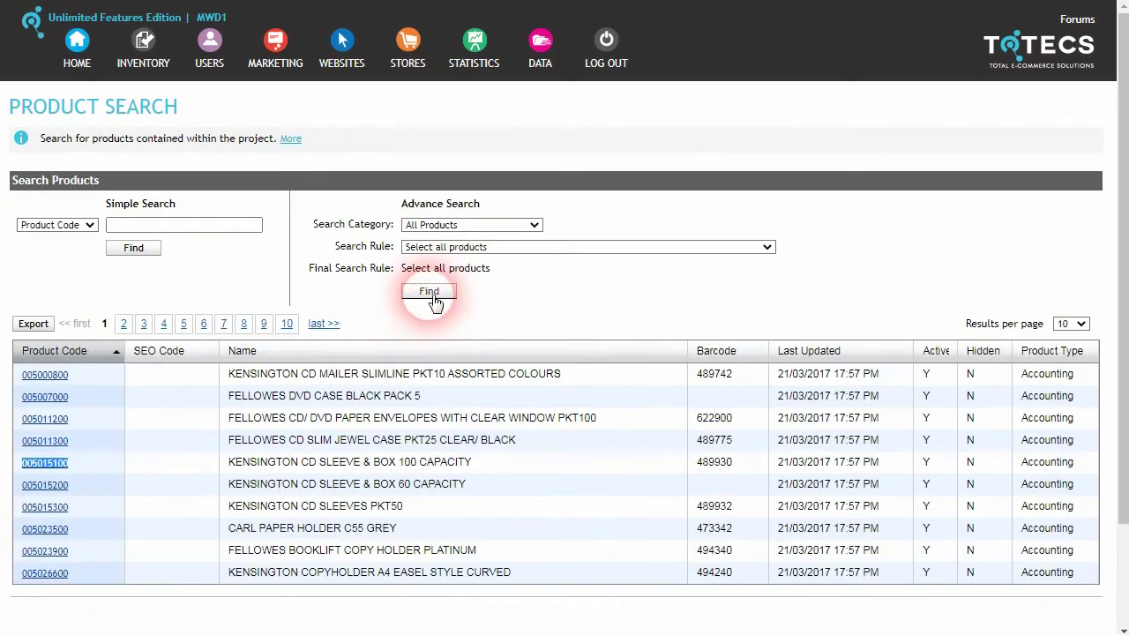
pyautogui.click(429, 292)
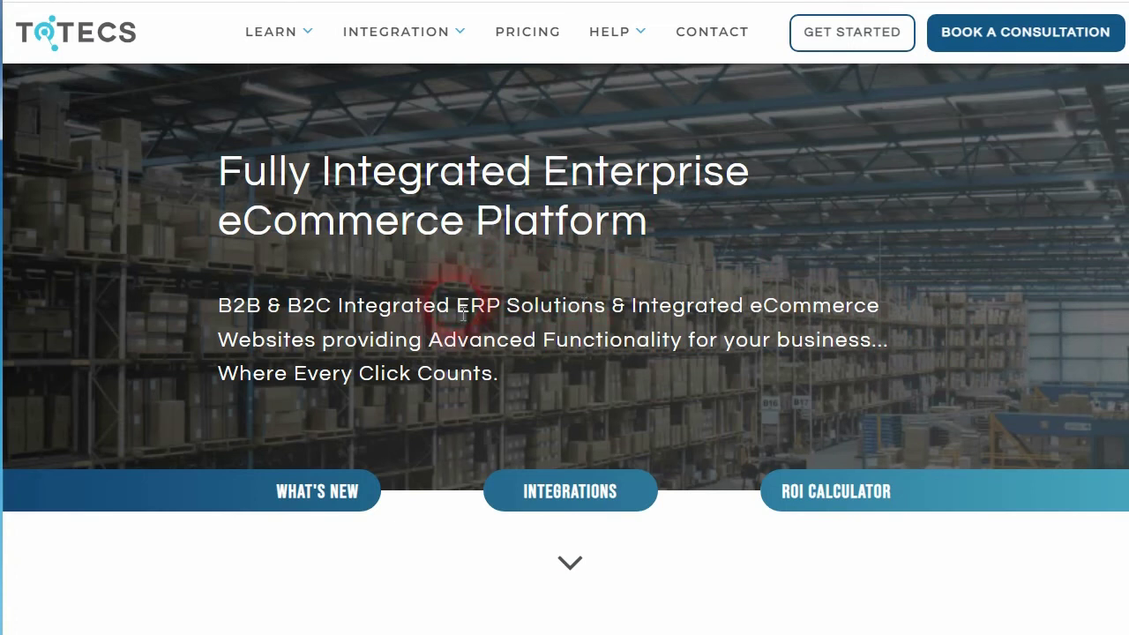
# Step: Go to the TOTECS forums from the HELP menu and open the Releases forum
pyautogui.moveTo(618, 41)
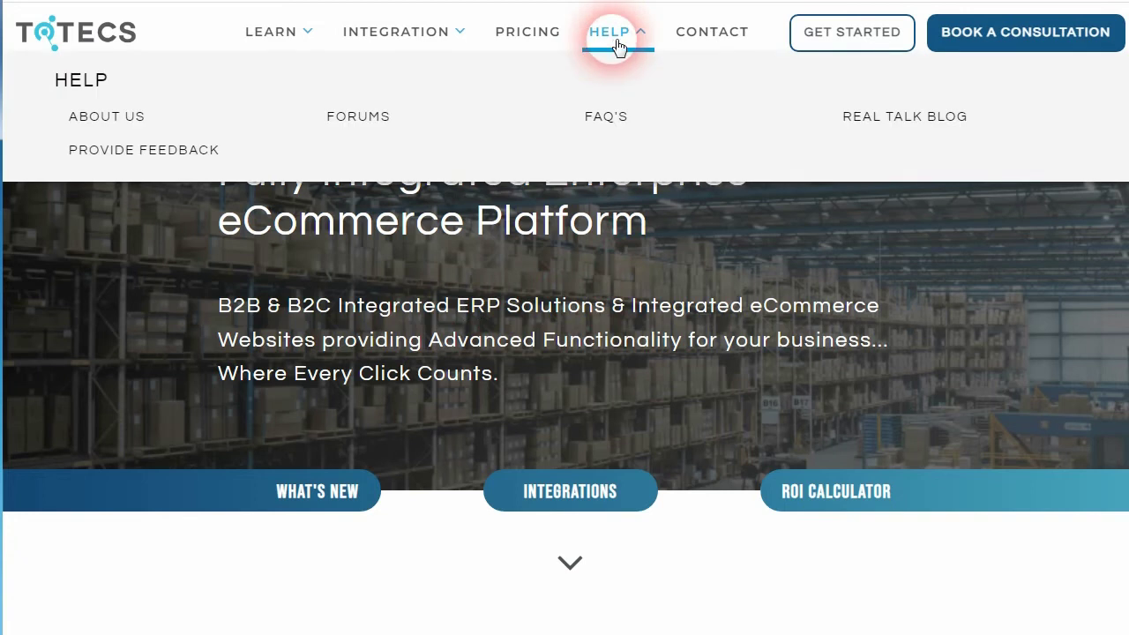
pyautogui.click(359, 117)
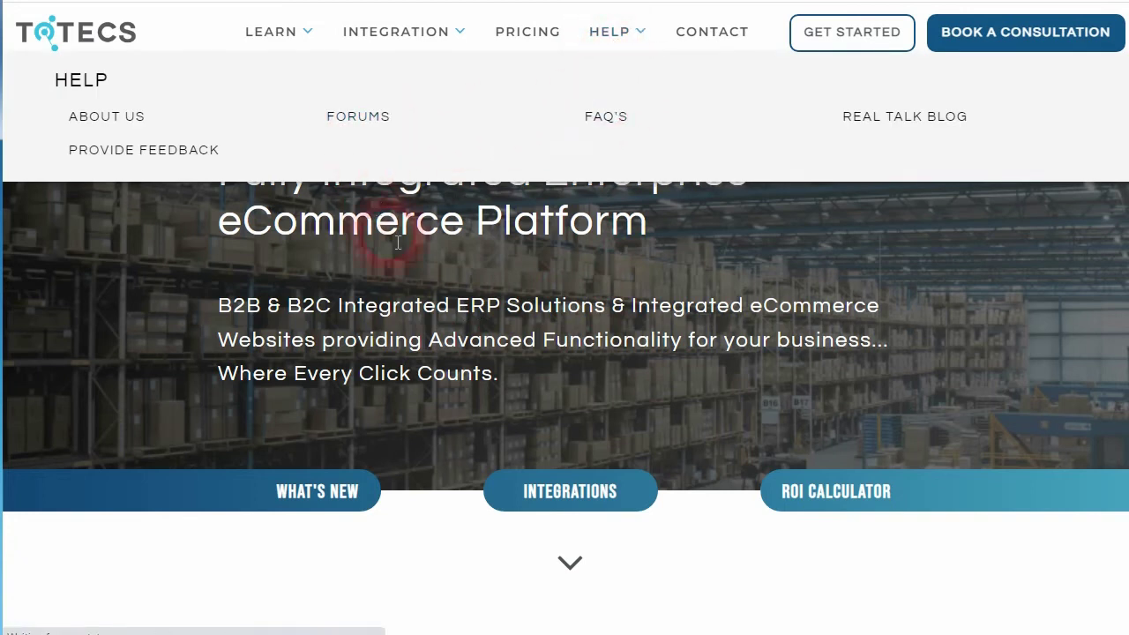
pyautogui.scroll(-8, 61, 378)
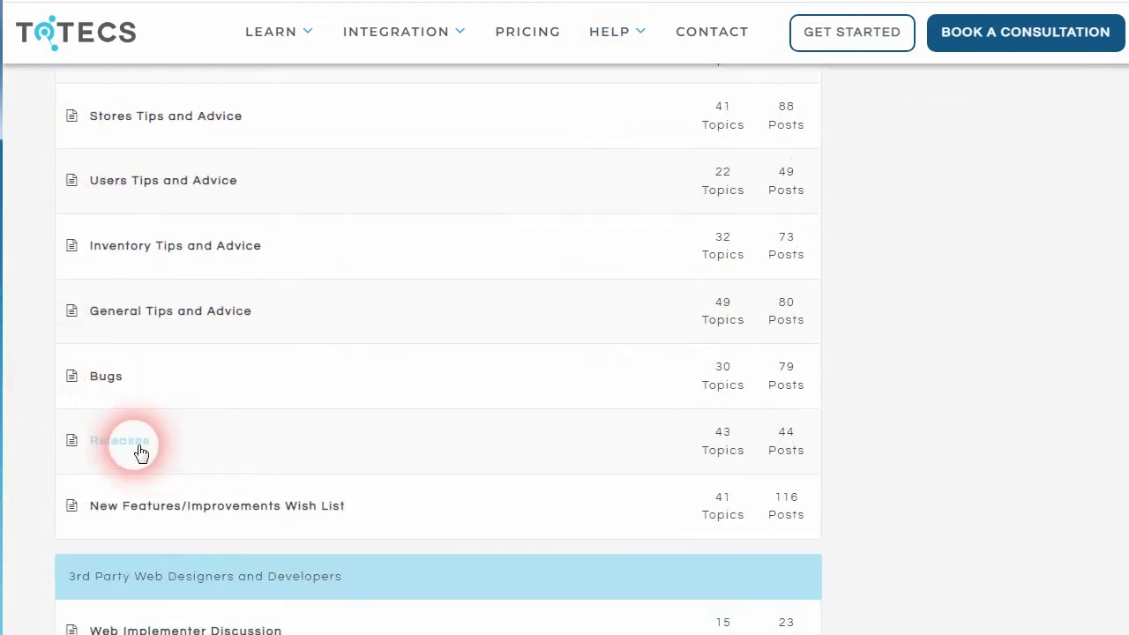
pyautogui.click(133, 447)
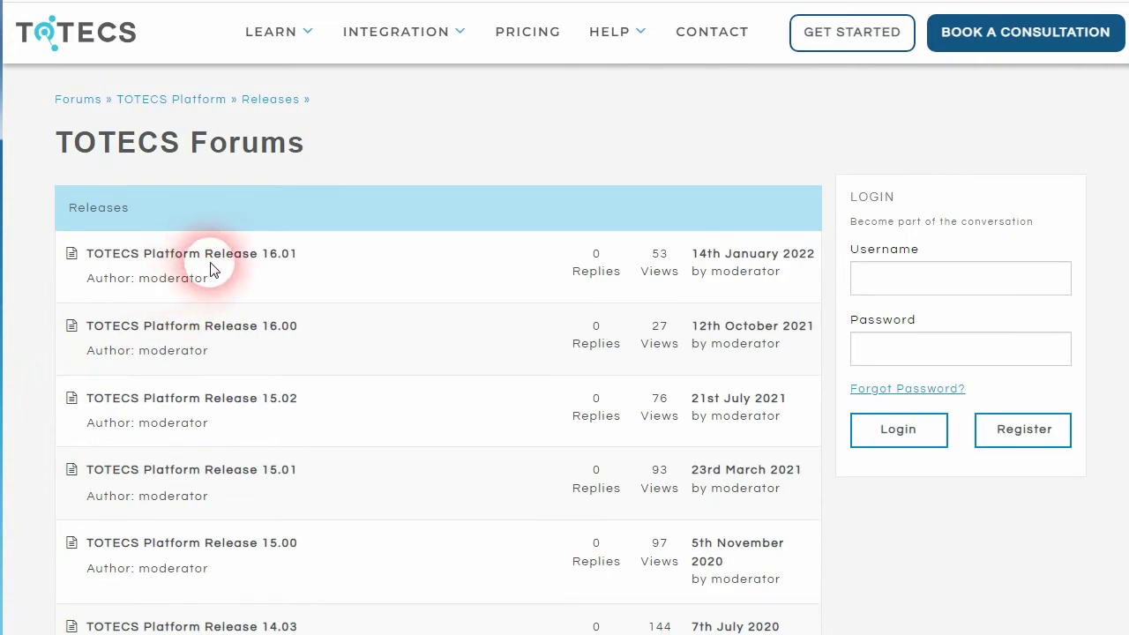
# Step: Open the TOTECS Platform Release 16.01 thread and scroll through its release notes
pyautogui.click(201, 407)
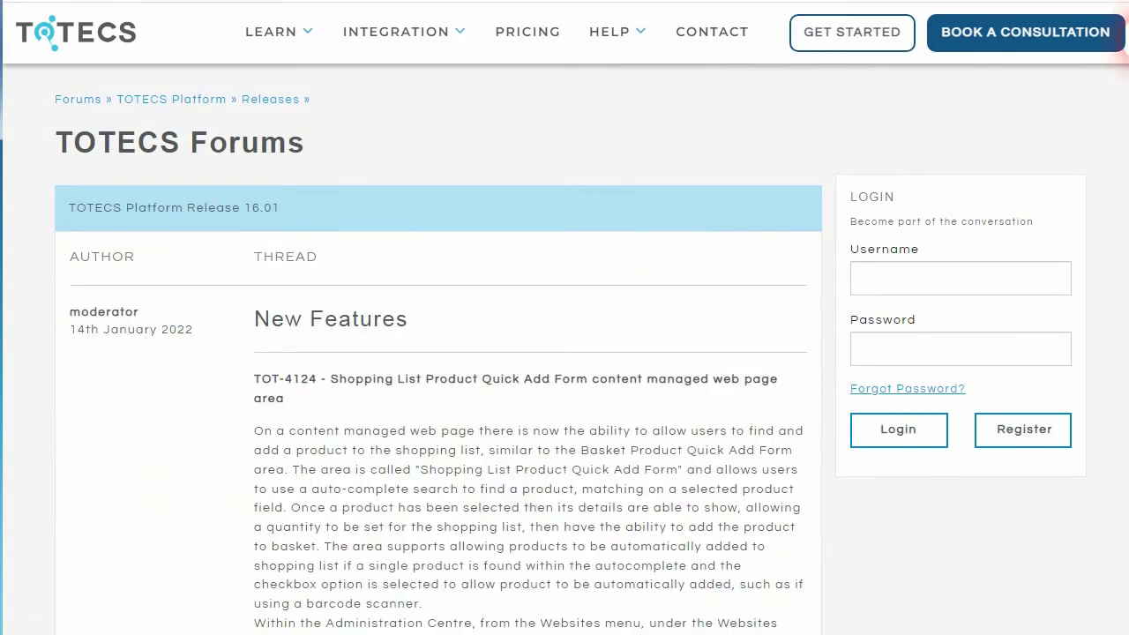
pyautogui.scroll(-15, 1121, 84)
pyautogui.moveTo(1119, 84); pyautogui.dragTo(1125, 275)
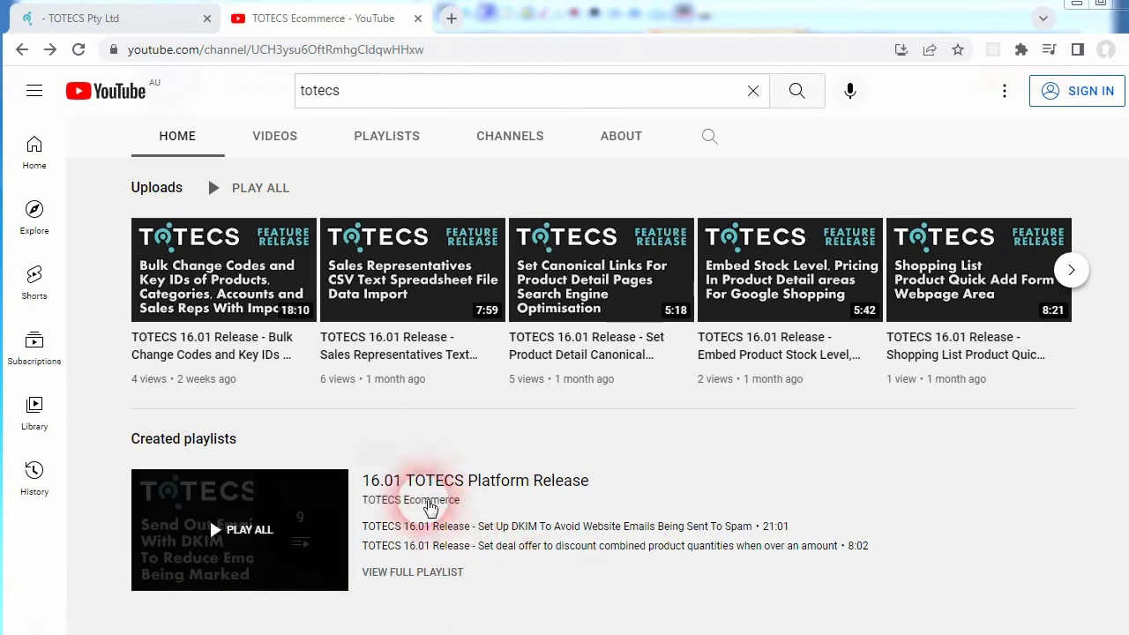
pyautogui.click(416, 480)
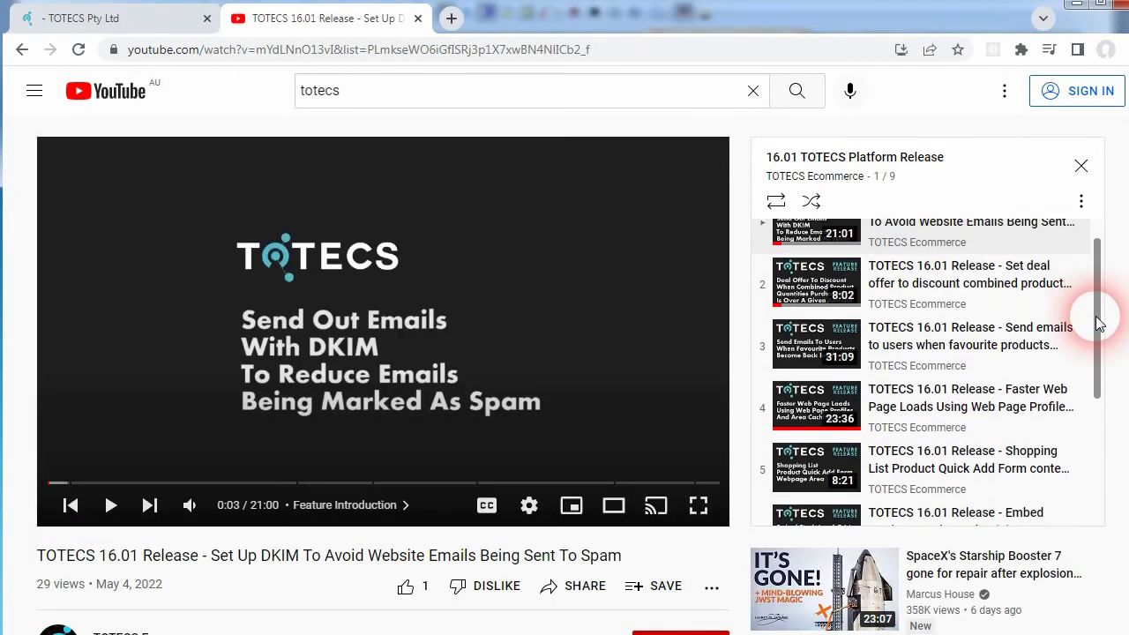
pyautogui.moveTo(1099, 324); pyautogui.dragTo(902, 444)
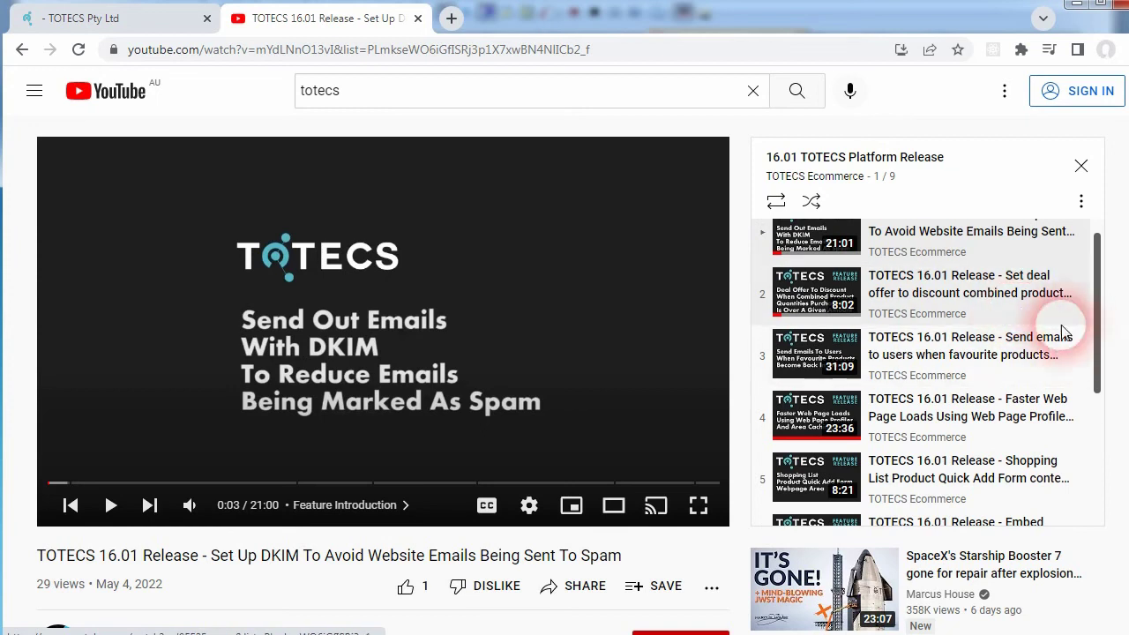
pyautogui.click(982, 303)
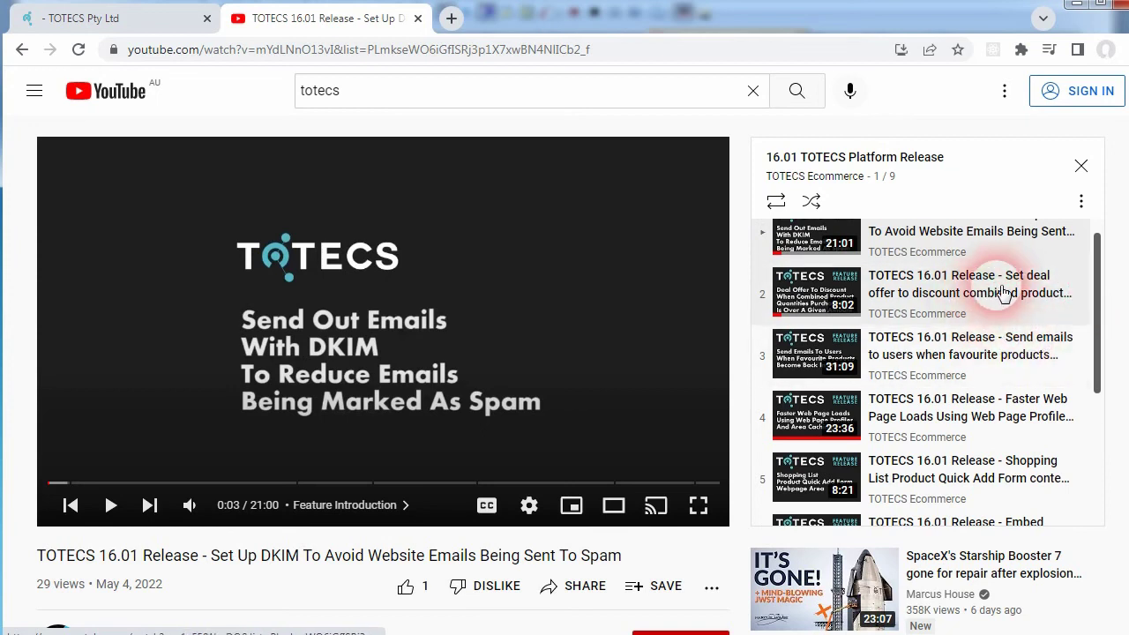